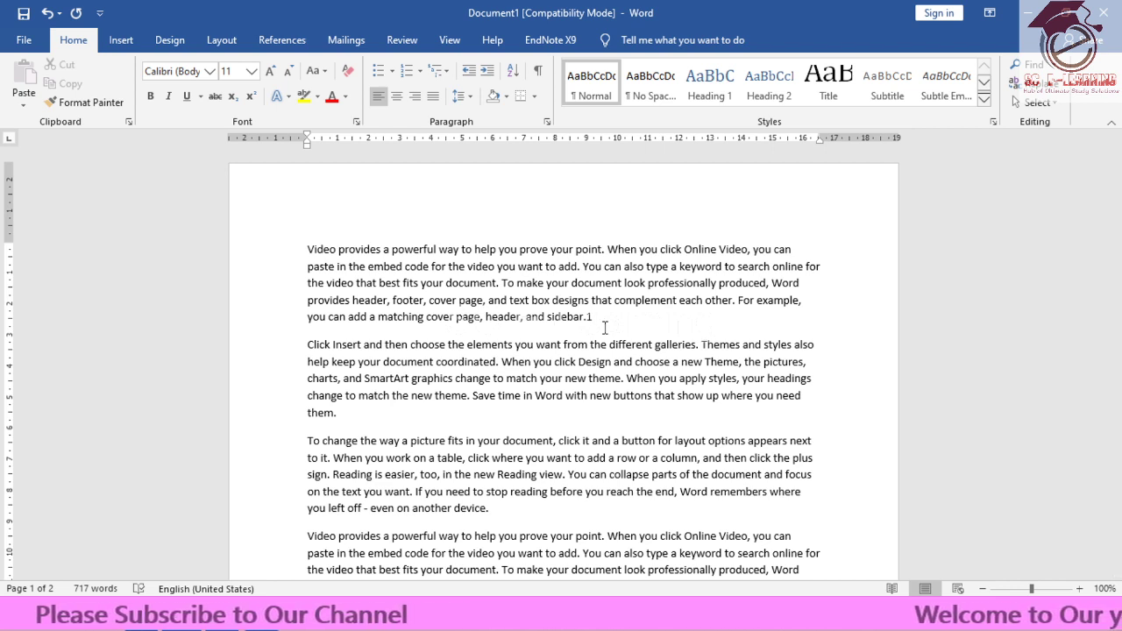
- Insert the Students Corner picture from the Desktop below the first paragraph
{"action": "left_click", "coordinate": [120, 40]}
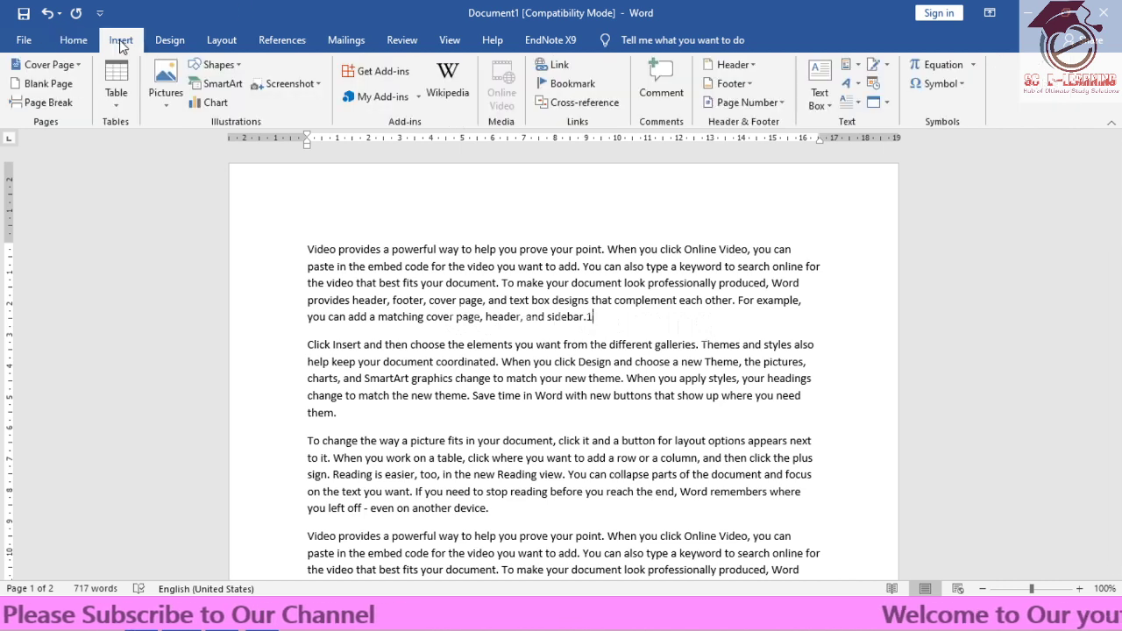
{"action": "left_click", "coordinate": [167, 84]}
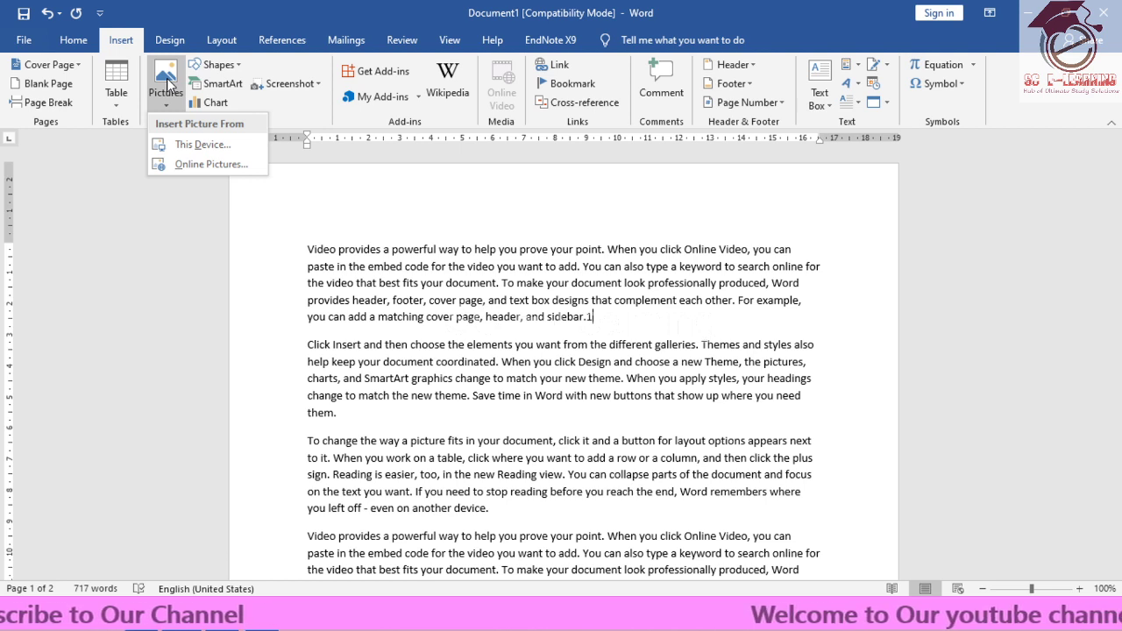
{"action": "left_click", "coordinate": [187, 145]}
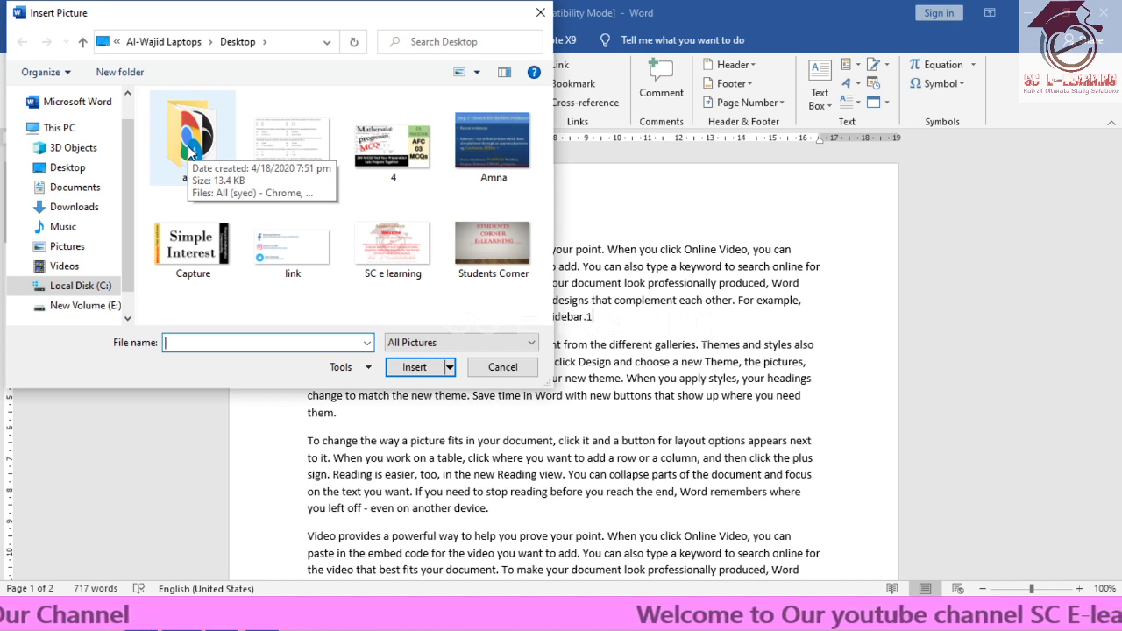
{"action": "left_click", "coordinate": [497, 275]}
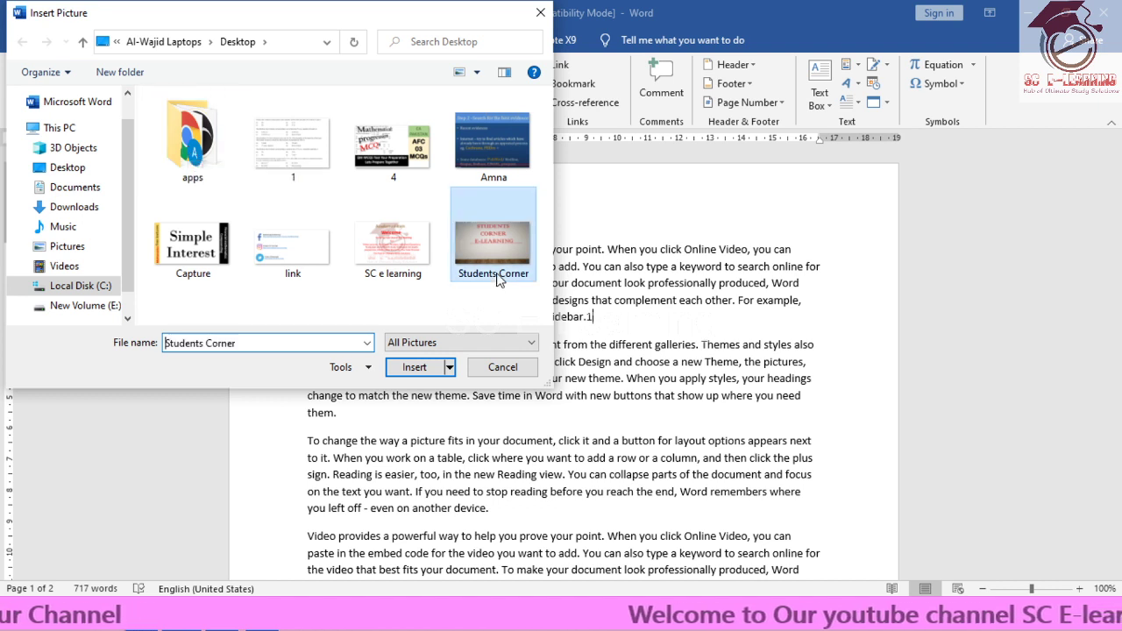
{"action": "left_click", "coordinate": [415, 367]}
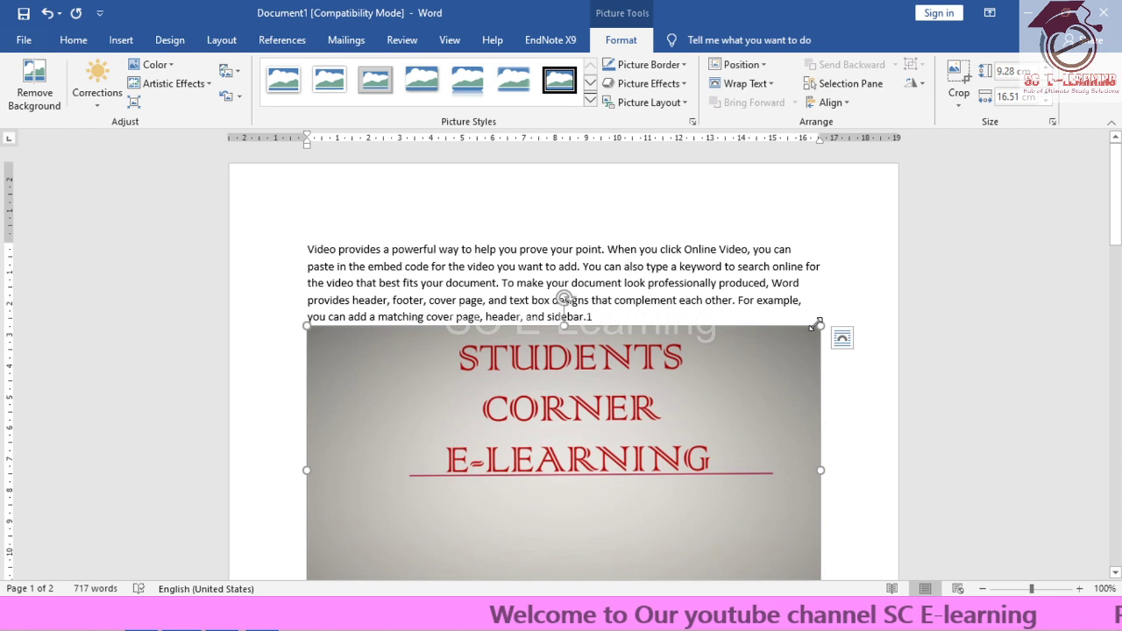
- Resize the Students Corner picture to 4.26 cm by 7.57 cm, leaving text wrapping unchanged
{"action": "left_click_drag", "start_coordinate": [815, 326], "coordinate": [424, 408]}
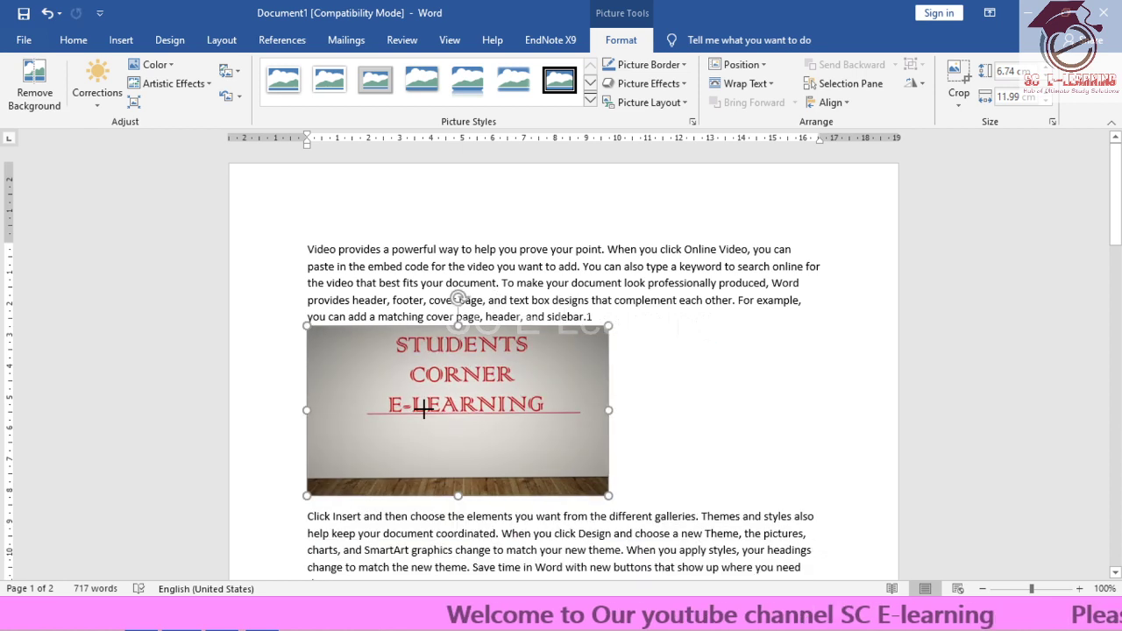
{"action": "left_click_drag", "start_coordinate": [424, 408], "coordinate": [509, 327]}
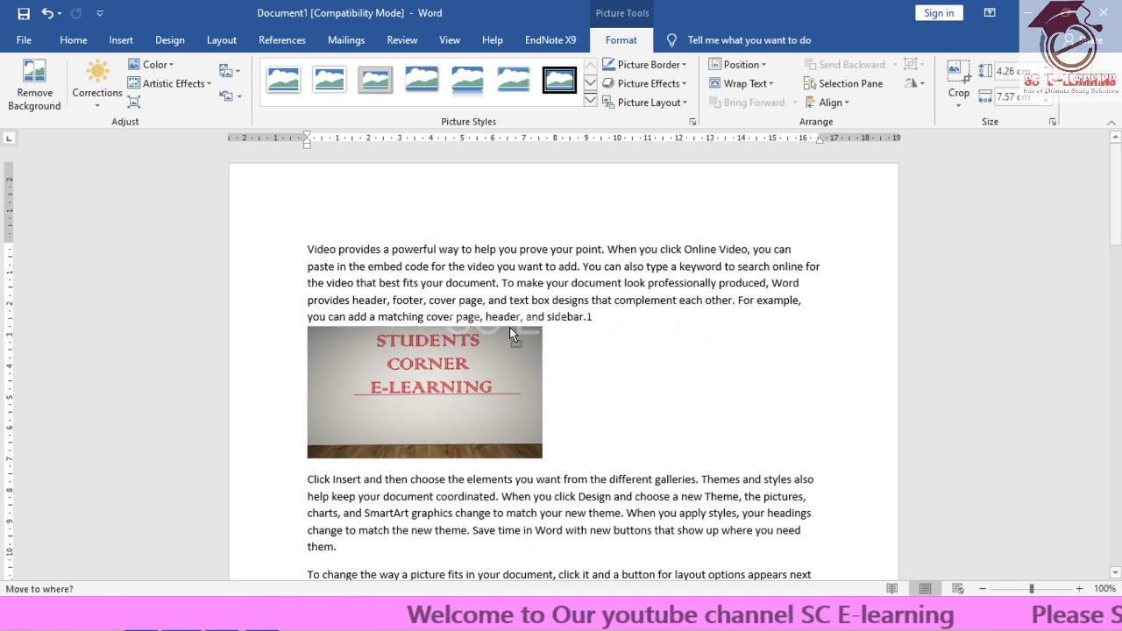
{"action": "left_click", "coordinate": [763, 86]}
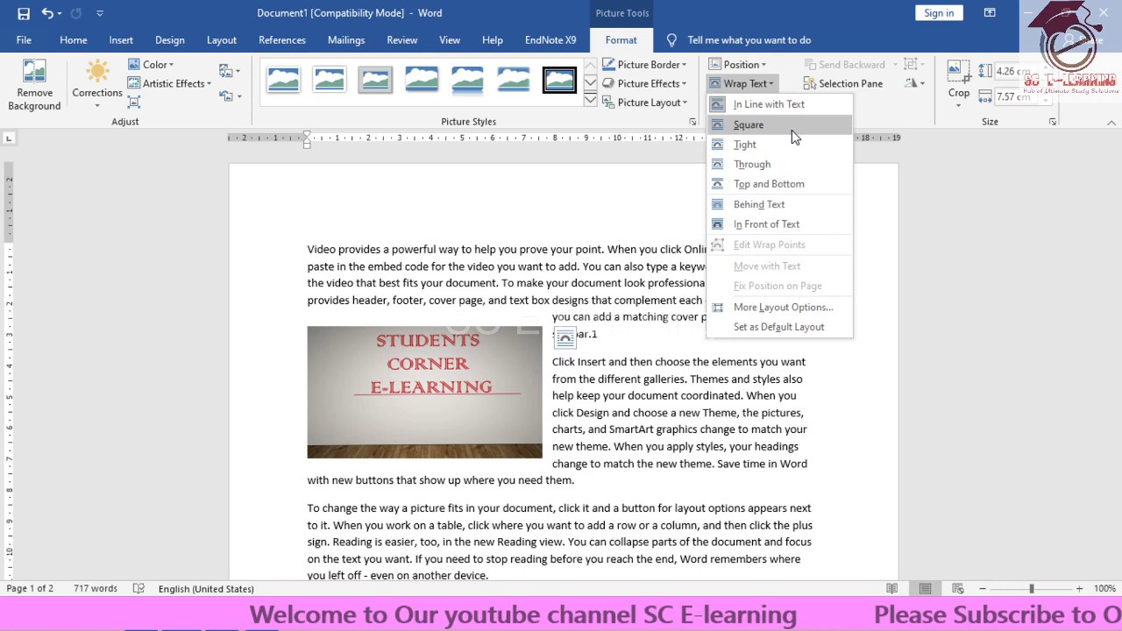
{"action": "left_click", "coordinate": [868, 233]}
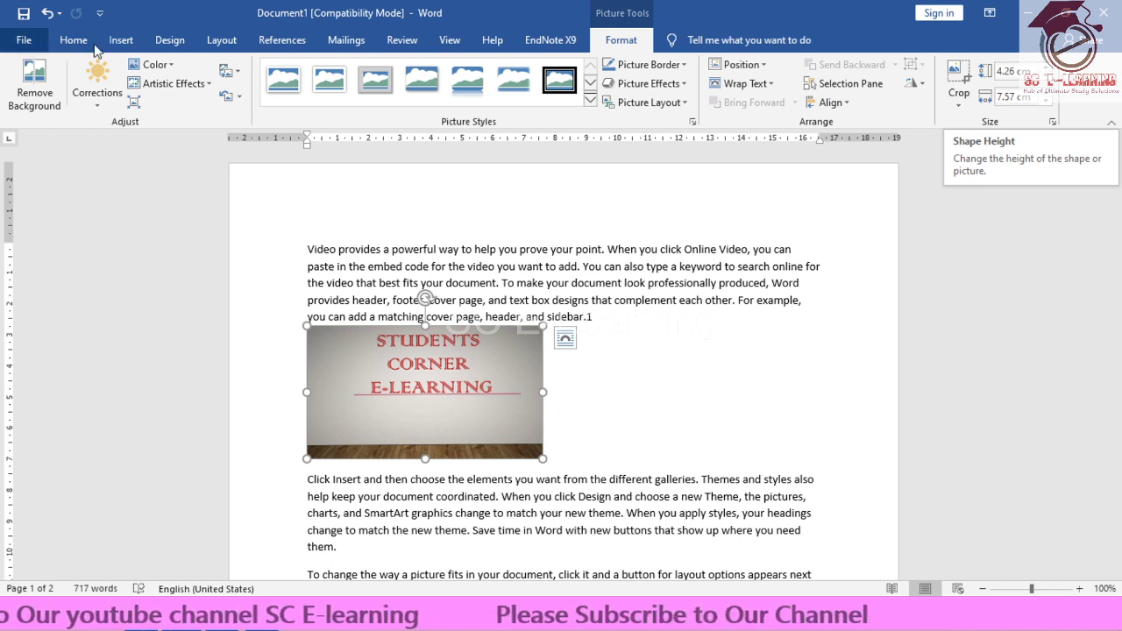
- Insert Students Corner again as a picture linked to its file, at 9.28 cm by 16.51 cm
{"action": "left_click", "coordinate": [121, 40]}
{"action": "left_click", "coordinate": [166, 88]}
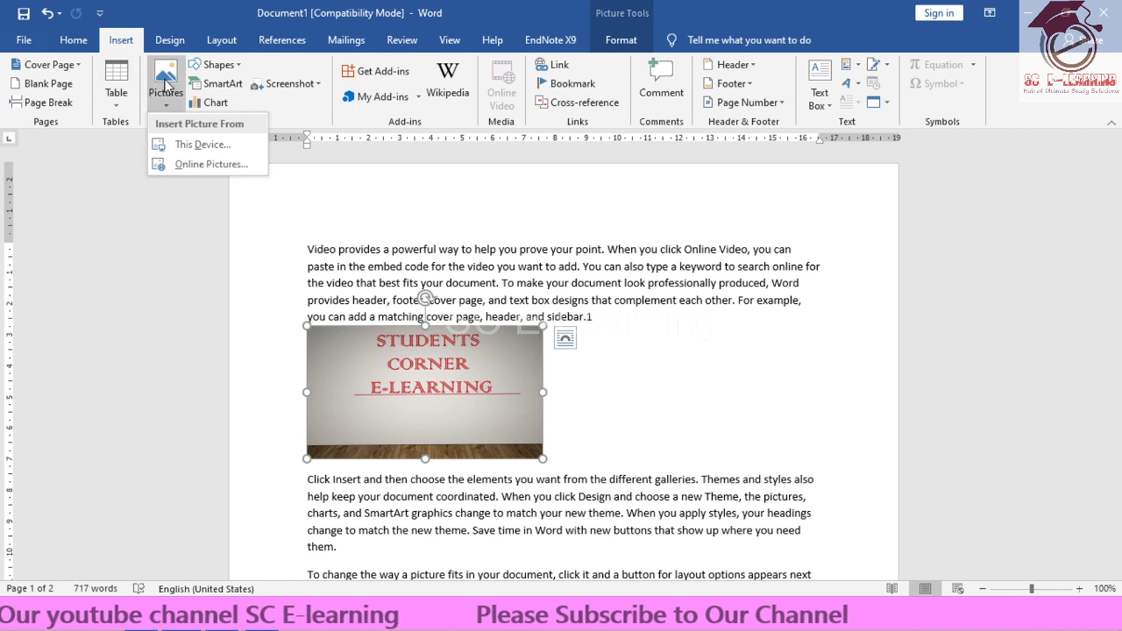
{"action": "left_click", "coordinate": [209, 144]}
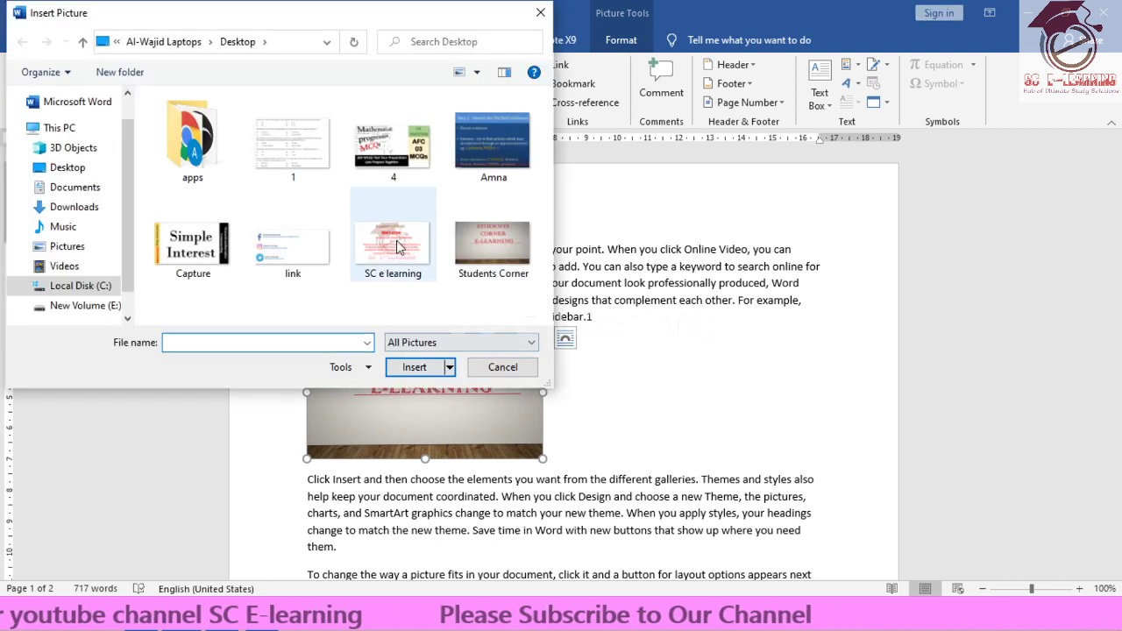
{"action": "left_click", "coordinate": [493, 243]}
{"action": "left_click", "coordinate": [449, 368]}
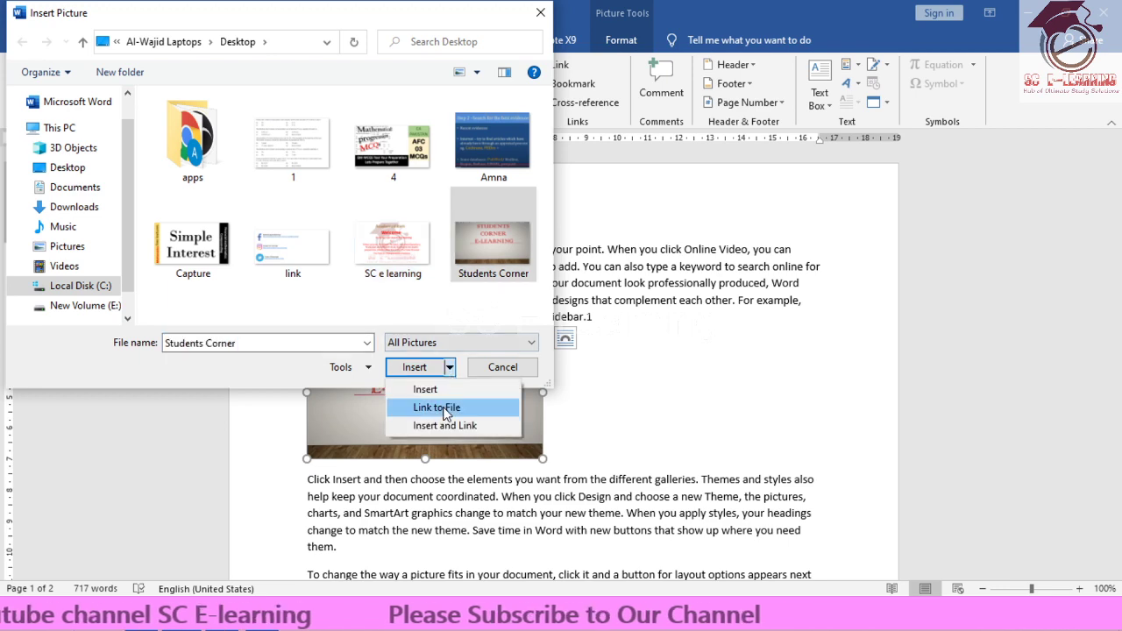
{"action": "left_click", "coordinate": [444, 411]}
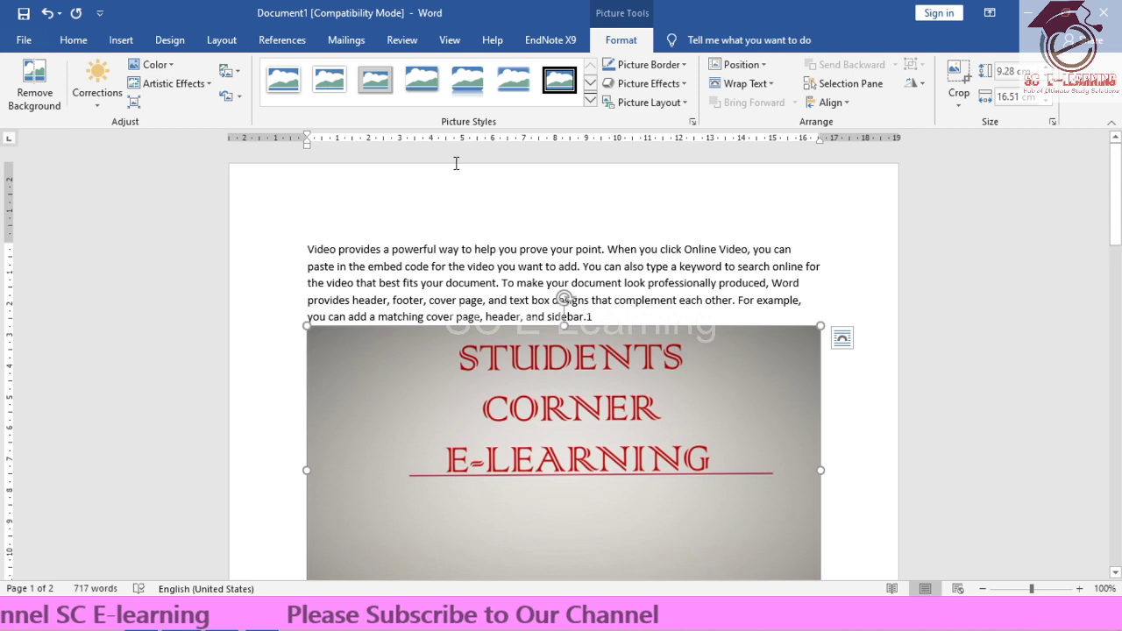
{"action": "left_click", "coordinate": [121, 41]}
{"action": "left_click", "coordinate": [166, 88]}
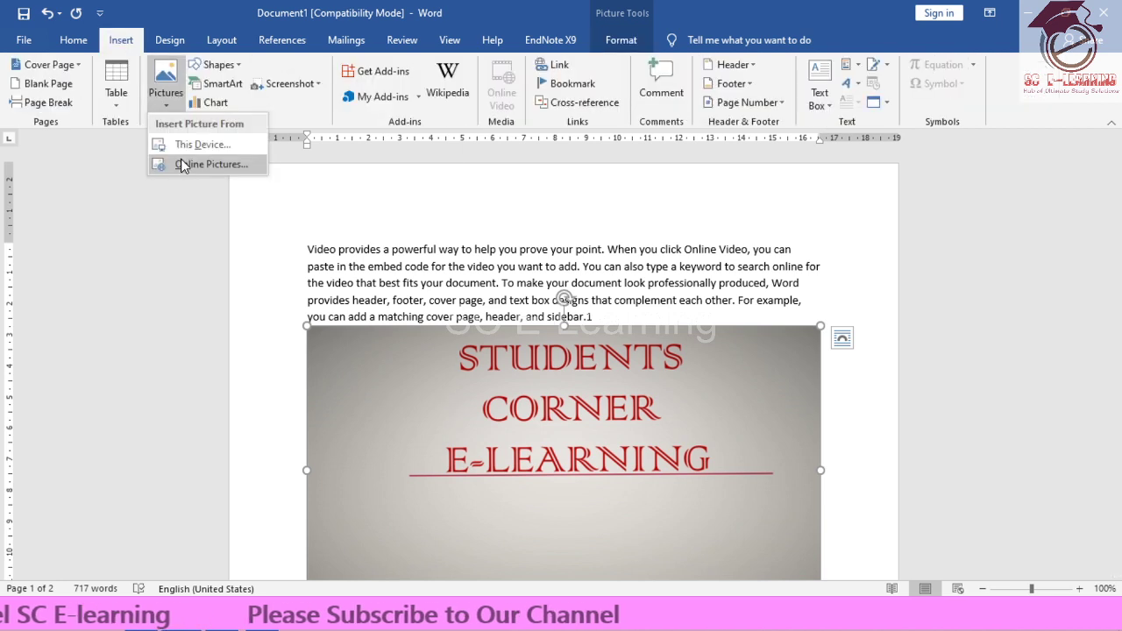
{"action": "left_click", "coordinate": [182, 165]}
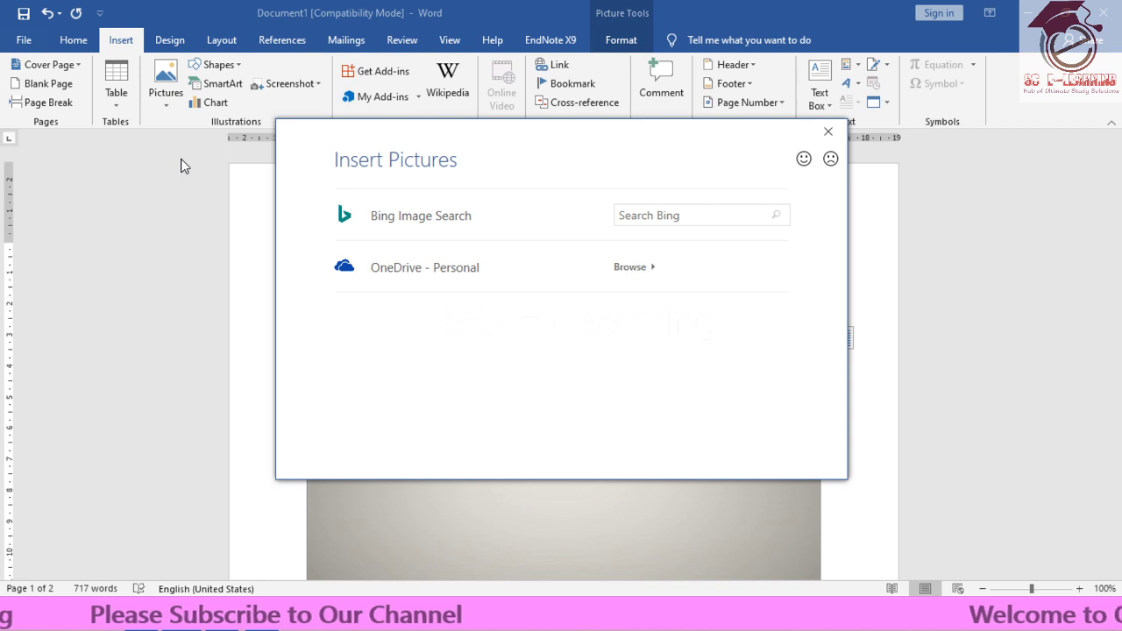
{"action": "key", "text": "Escape"}
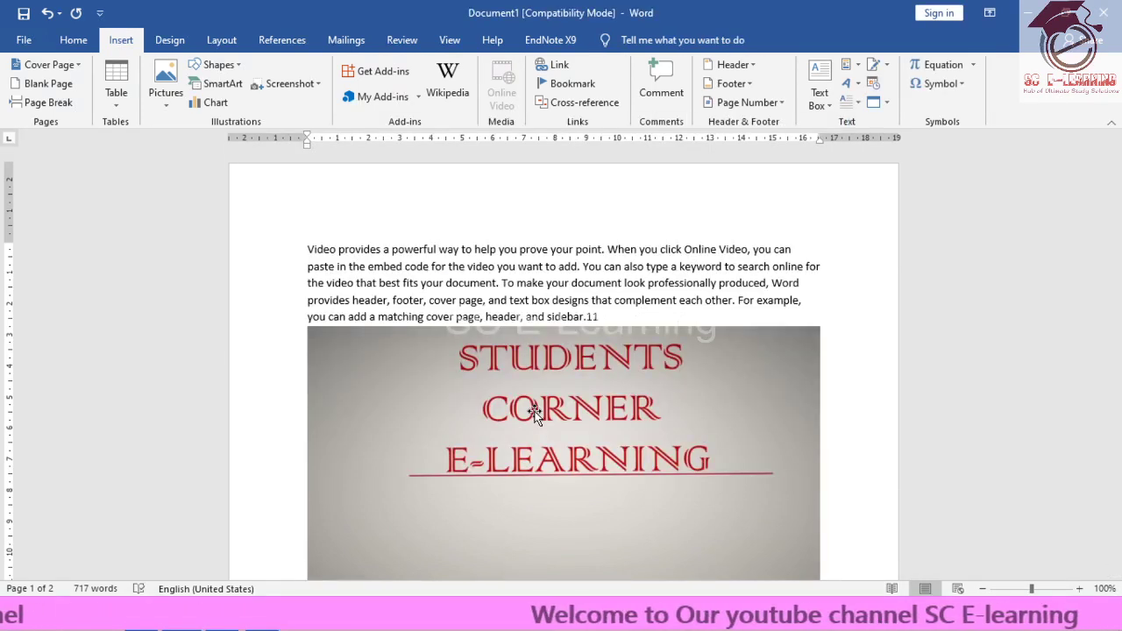
{"action": "left_click", "coordinate": [534, 412]}
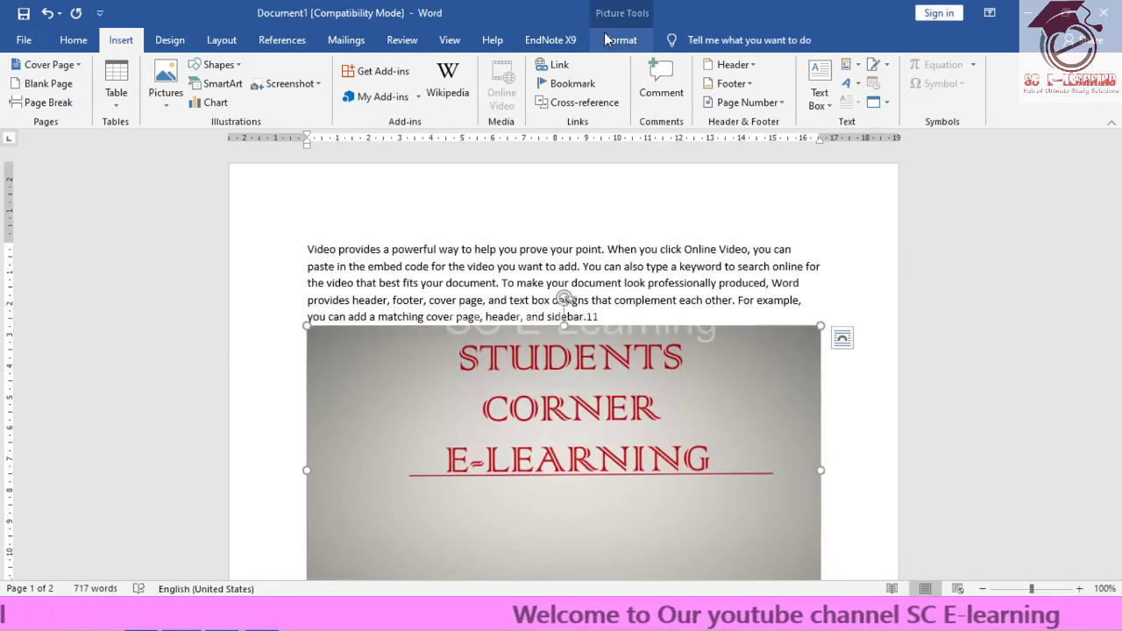
- Apply the Metal Frame picture style to the Students Corner picture, leaving its position unchanged
{"action": "left_click", "coordinate": [620, 44]}
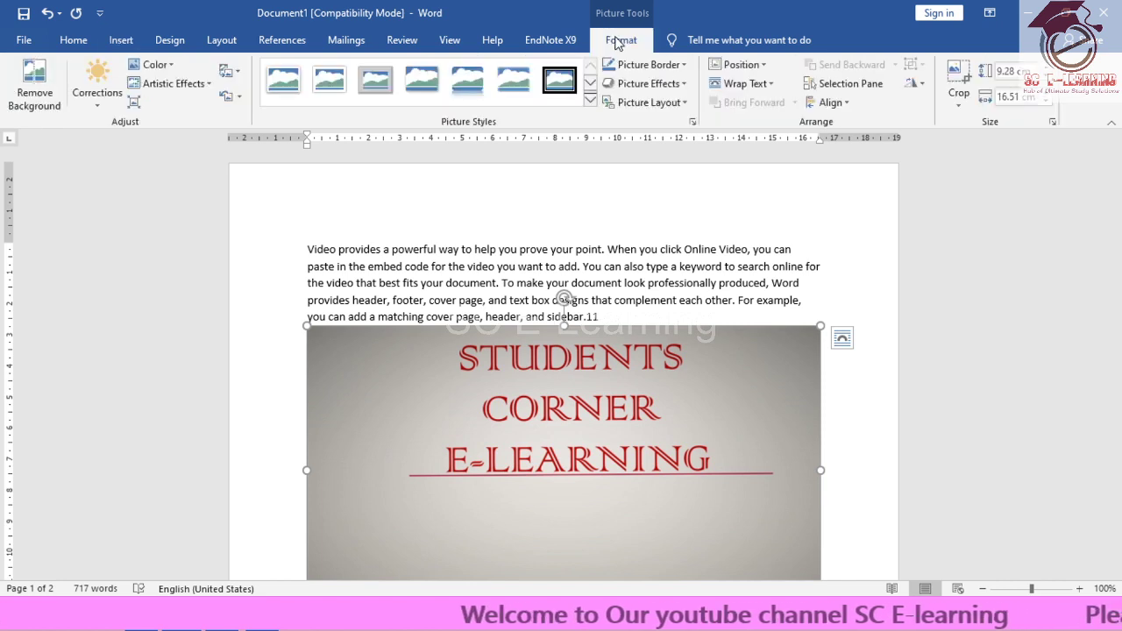
{"action": "left_click", "coordinate": [760, 72]}
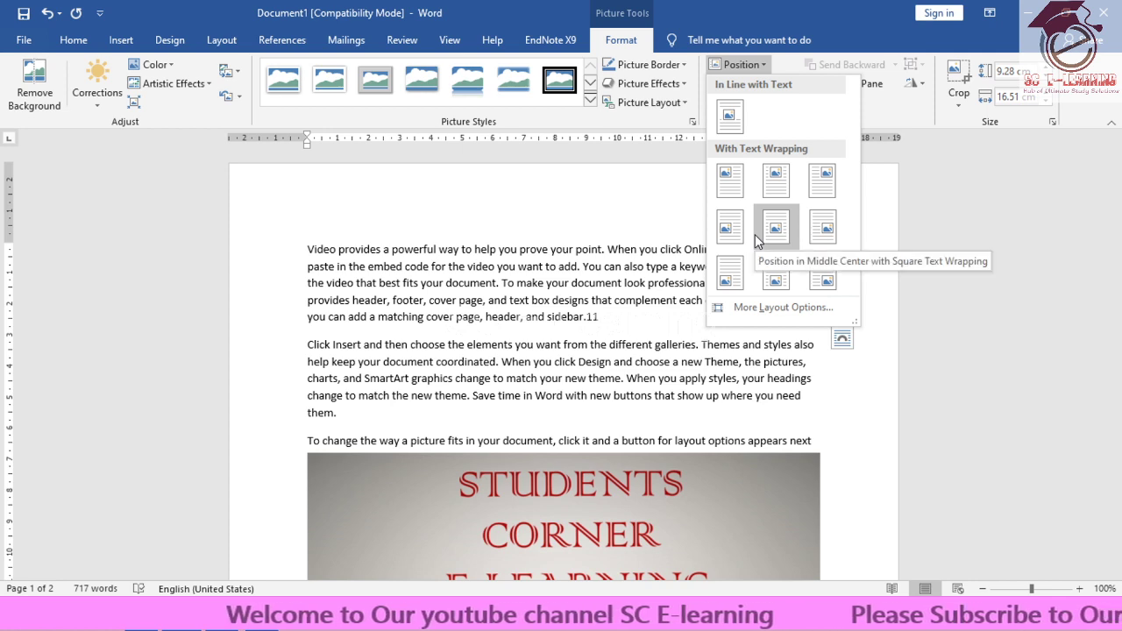
{"action": "key", "text": "Escape"}
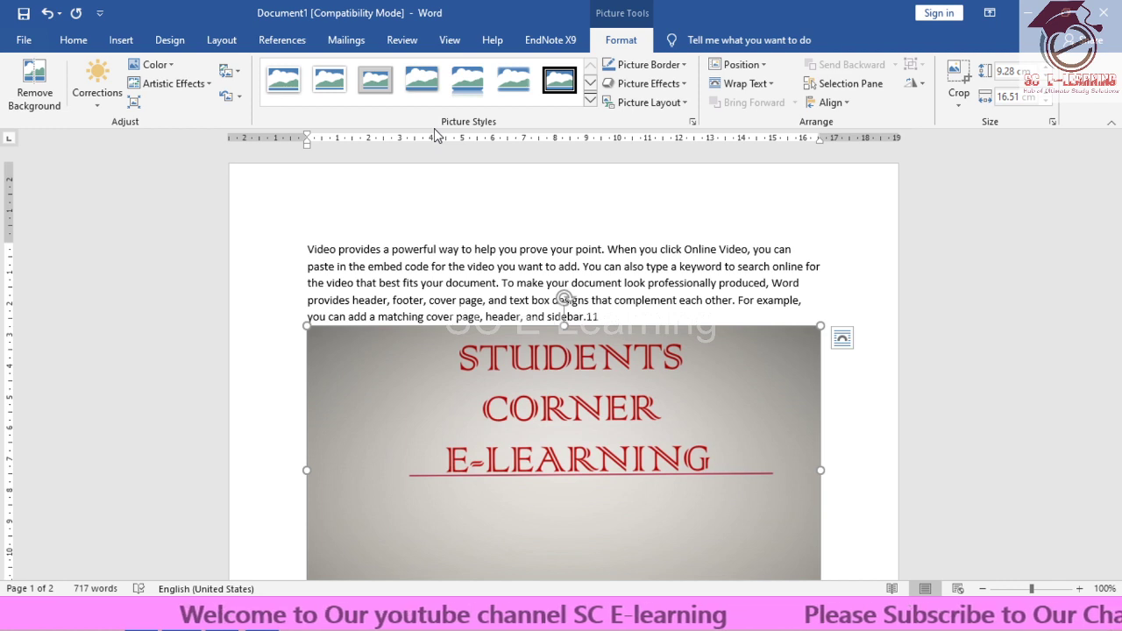
{"action": "left_click", "coordinate": [375, 85]}
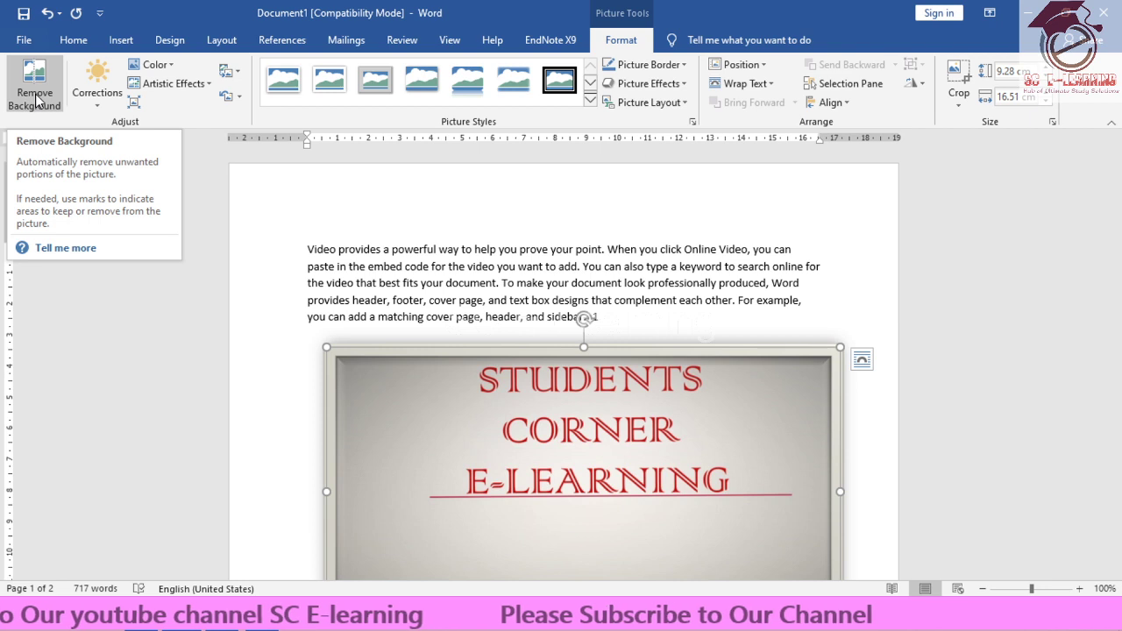
{"action": "left_click", "coordinate": [123, 42]}
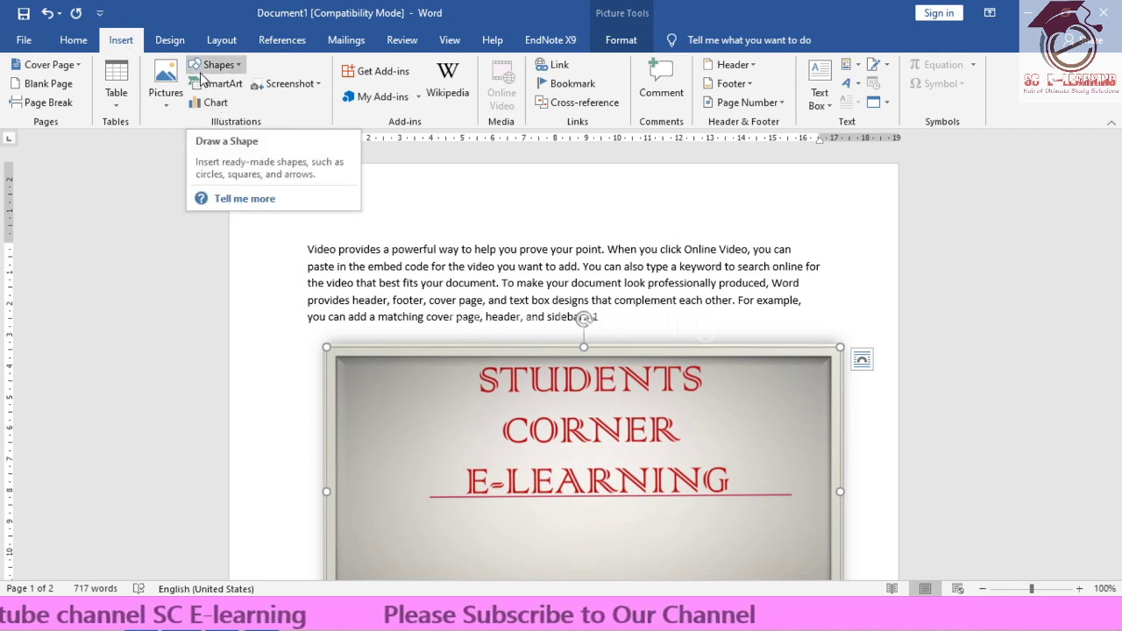
- Draw a Right Arrow block shape lying across the second paragraph
{"action": "scroll", "coordinate": [378, 270], "scroll_direction": "down", "scroll_amount": 10}
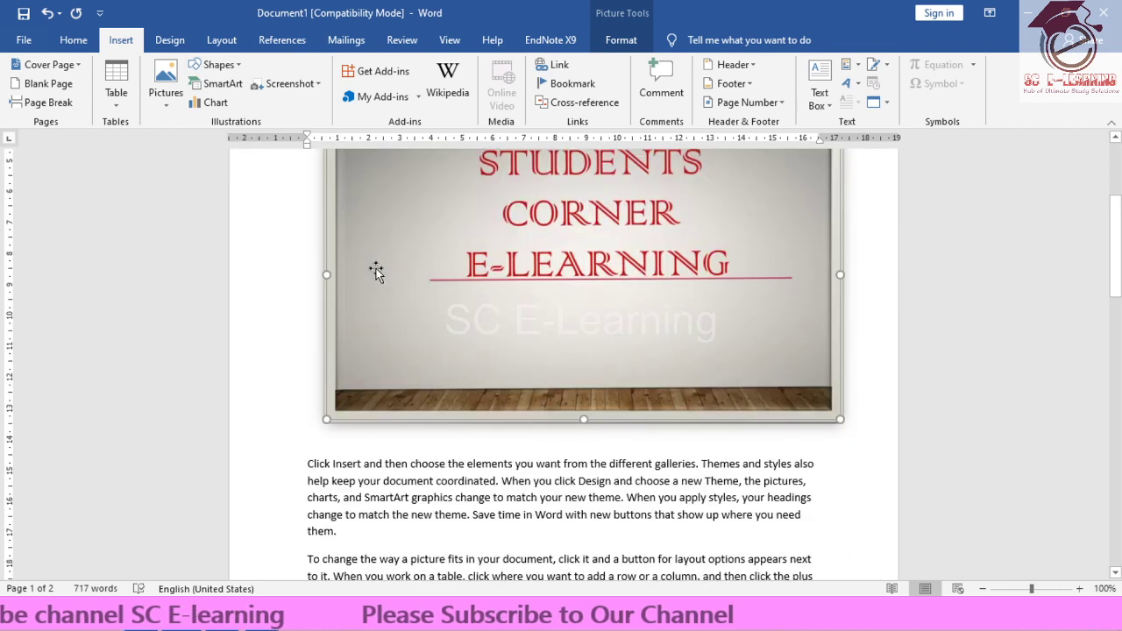
{"action": "left_click", "coordinate": [234, 77]}
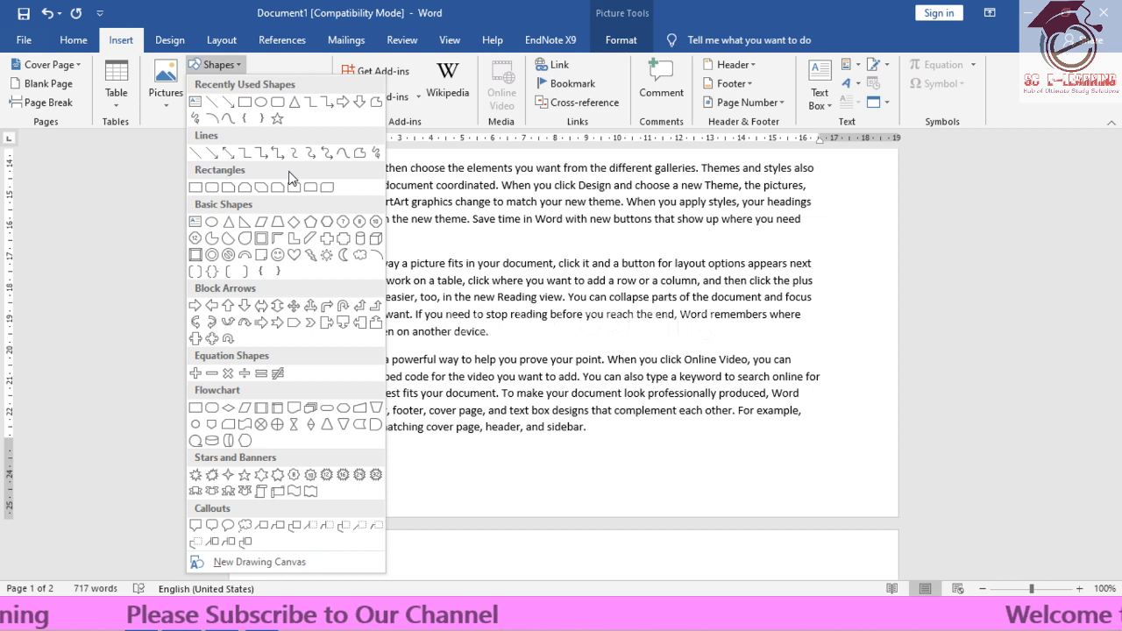
{"action": "left_click", "coordinate": [201, 308]}
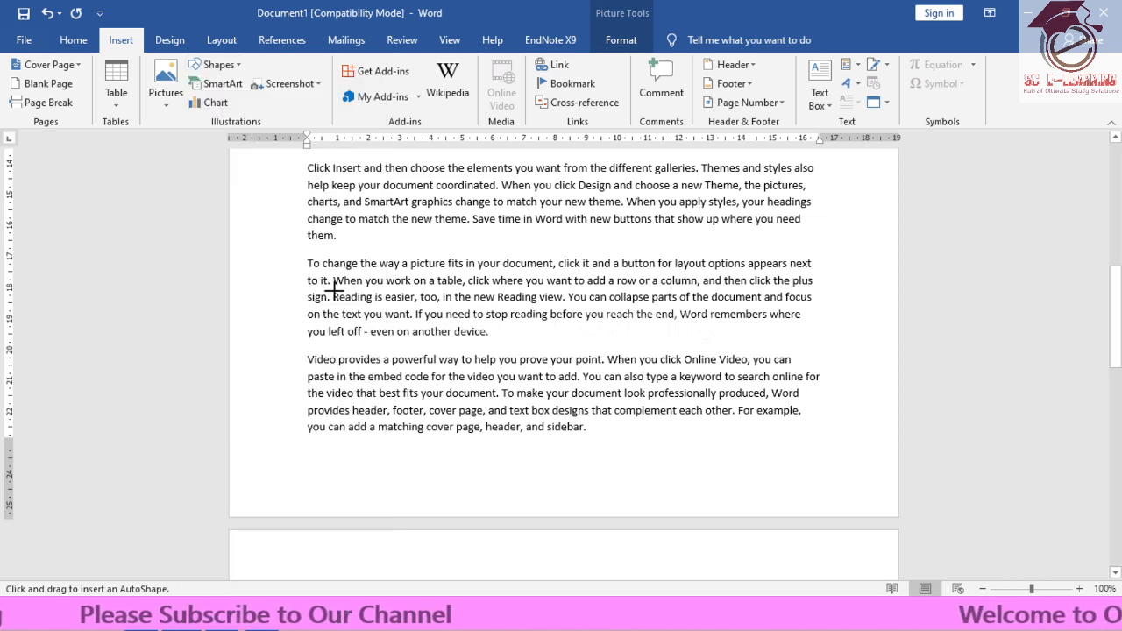
{"action": "left_click_drag", "start_coordinate": [307, 235], "coordinate": [562, 354]}
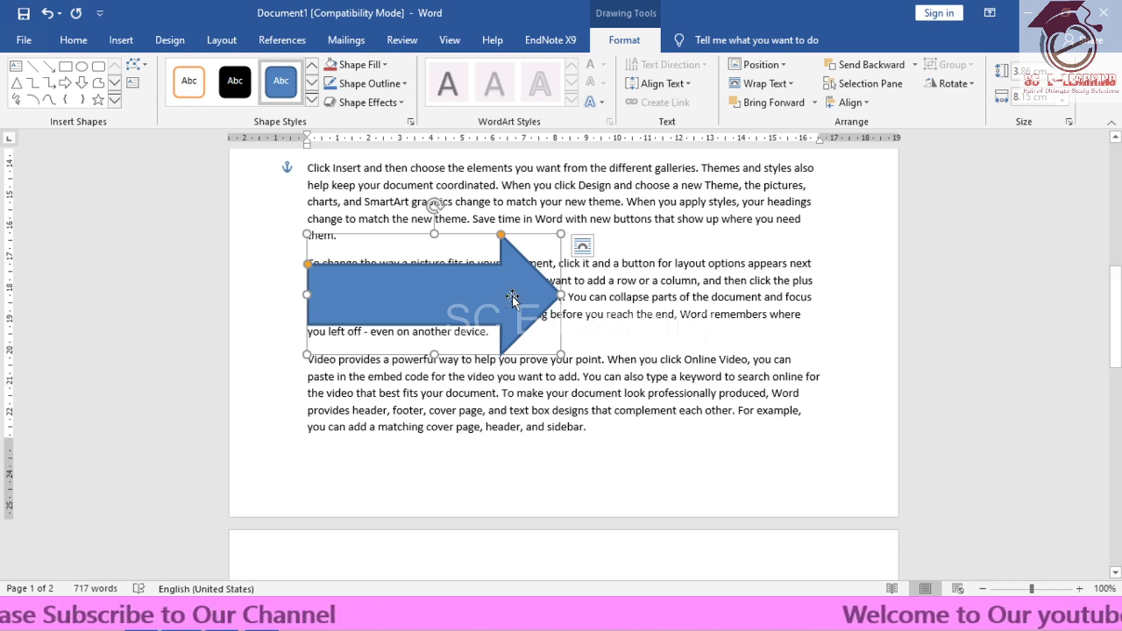
- Give the arrow a white fill with orange outline and bring it forward one level
{"action": "left_click", "coordinate": [184, 89]}
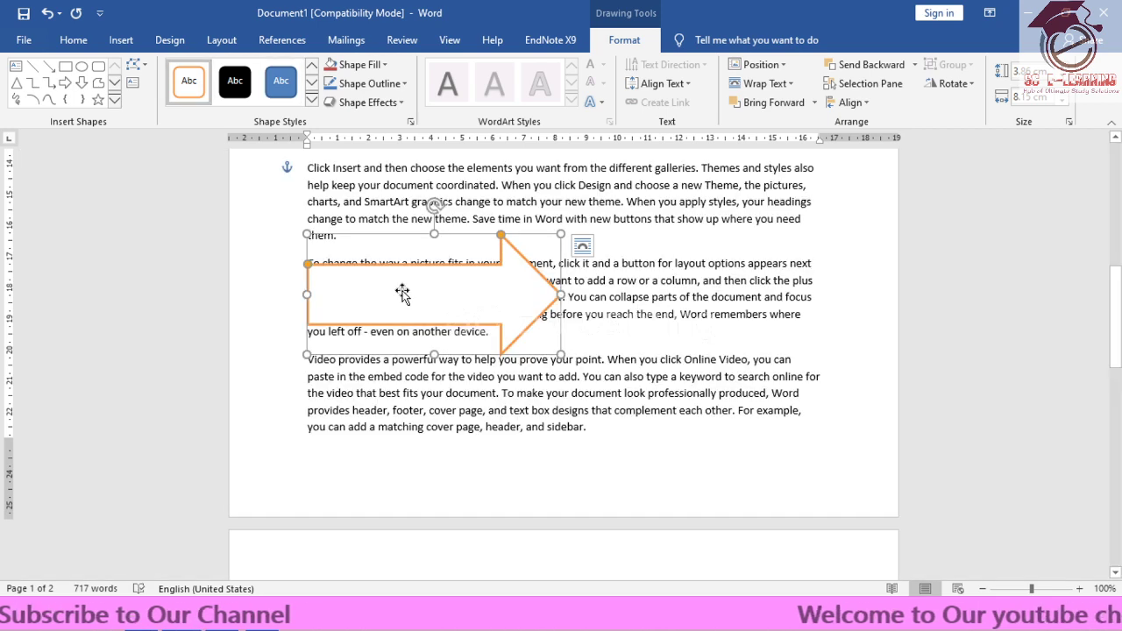
{"action": "left_click", "coordinate": [383, 65]}
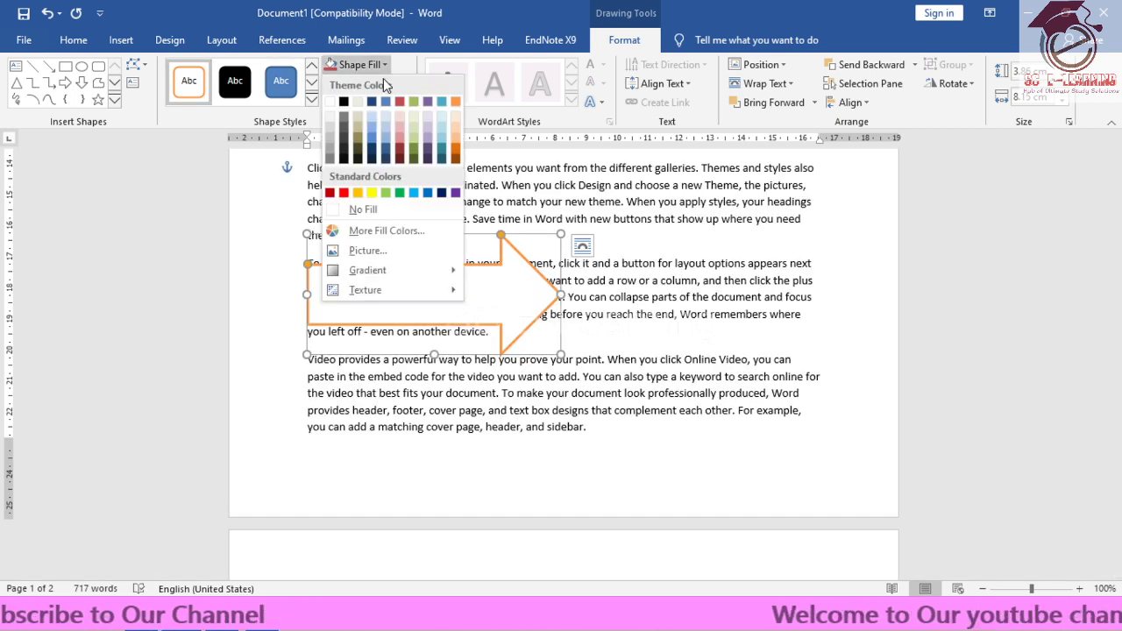
{"action": "left_click", "coordinate": [388, 136]}
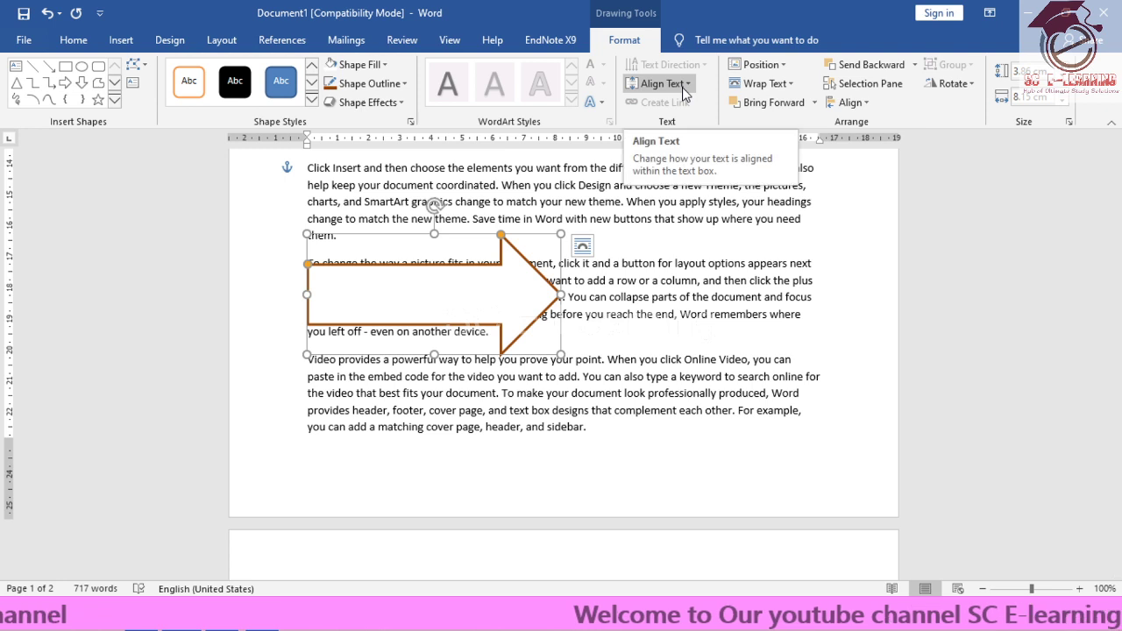
{"action": "left_click", "coordinate": [759, 105]}
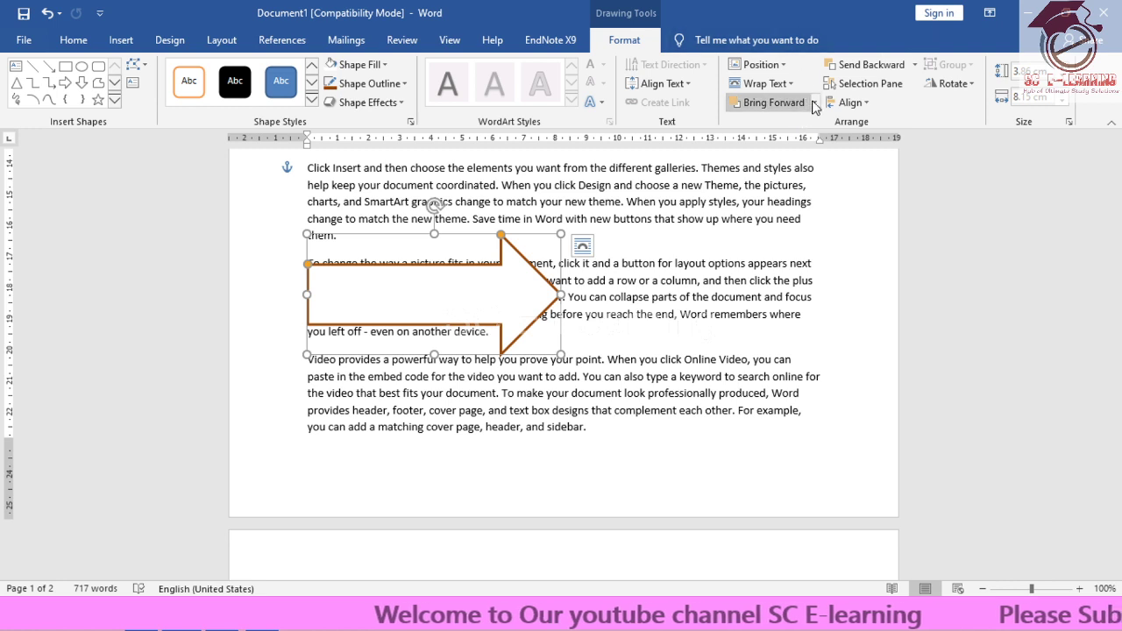
{"action": "left_click", "coordinate": [818, 105]}
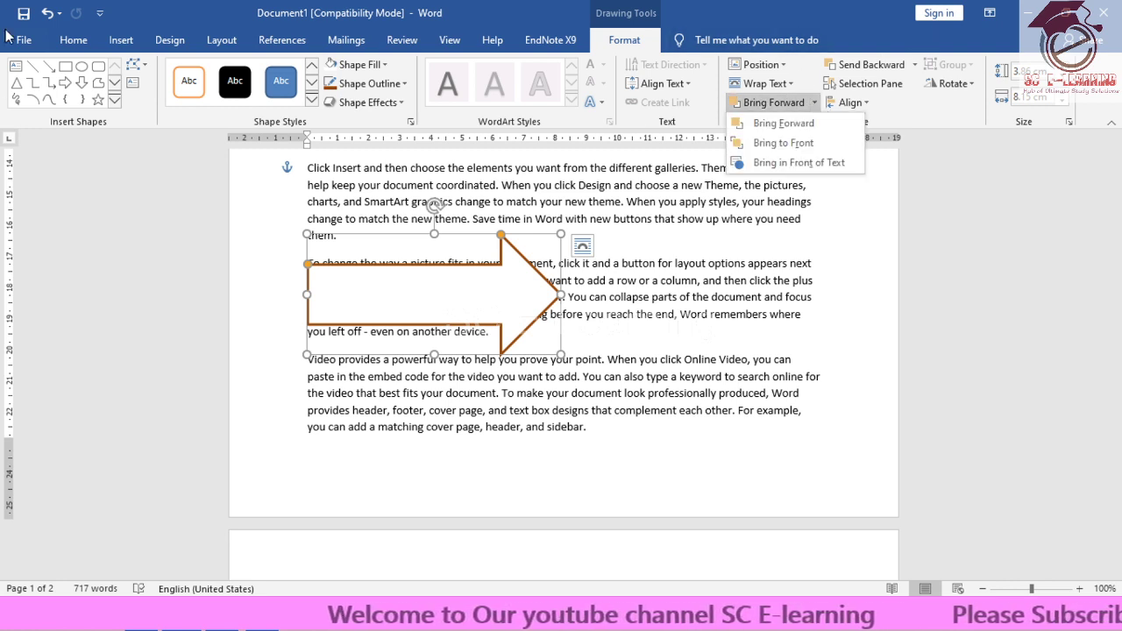
- Draw a blue rectangle from the Shapes gallery over the right arrow
{"action": "left_click", "coordinate": [114, 40]}
{"action": "left_click", "coordinate": [119, 40]}
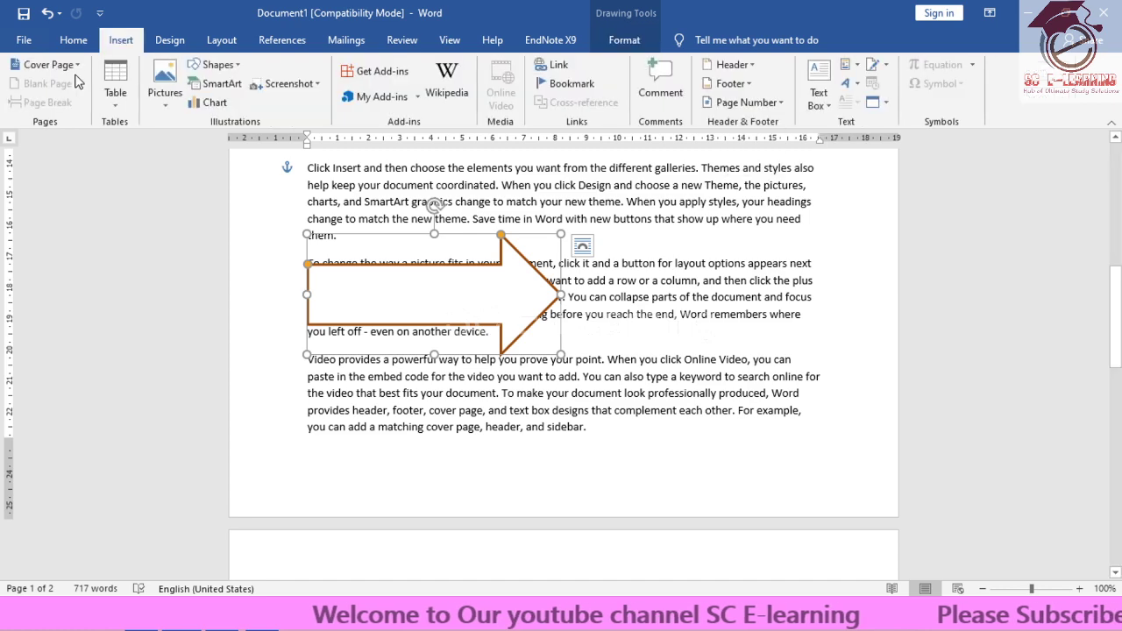
{"action": "left_click", "coordinate": [219, 65]}
{"action": "left_click", "coordinate": [333, 206]}
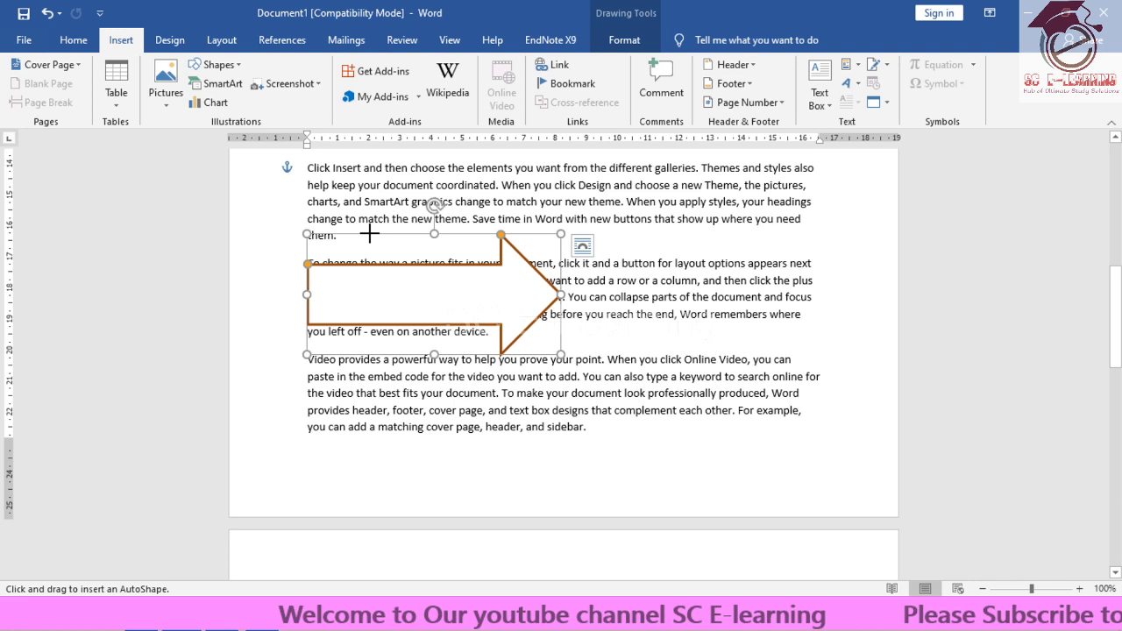
{"action": "left_click_drag", "start_coordinate": [350, 203], "coordinate": [591, 362]}
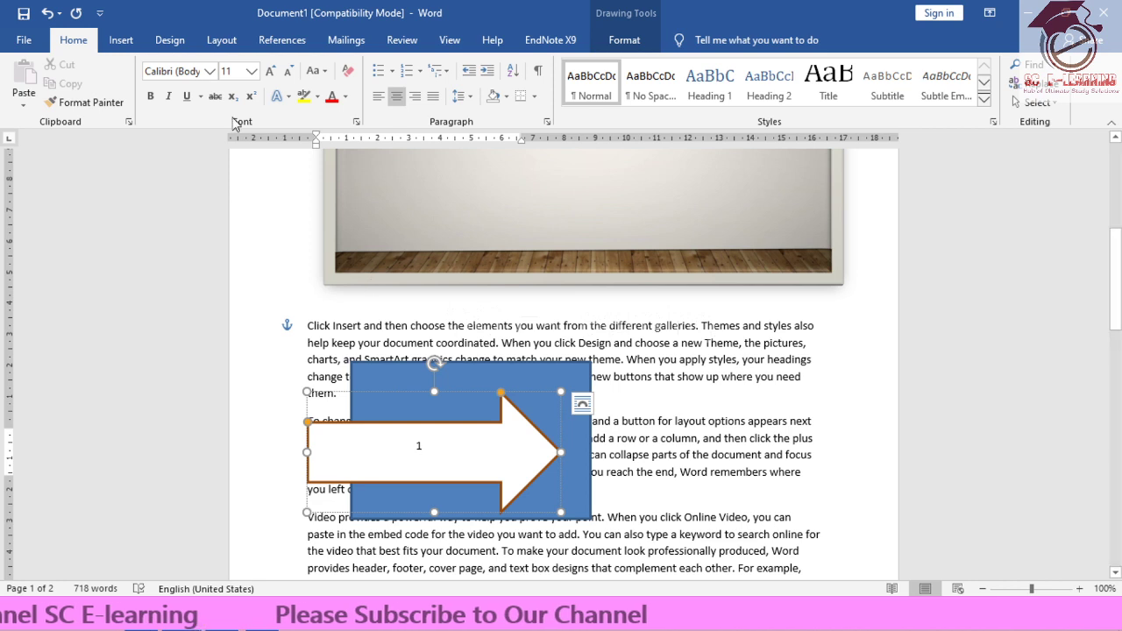
{"action": "left_click", "coordinate": [122, 40]}
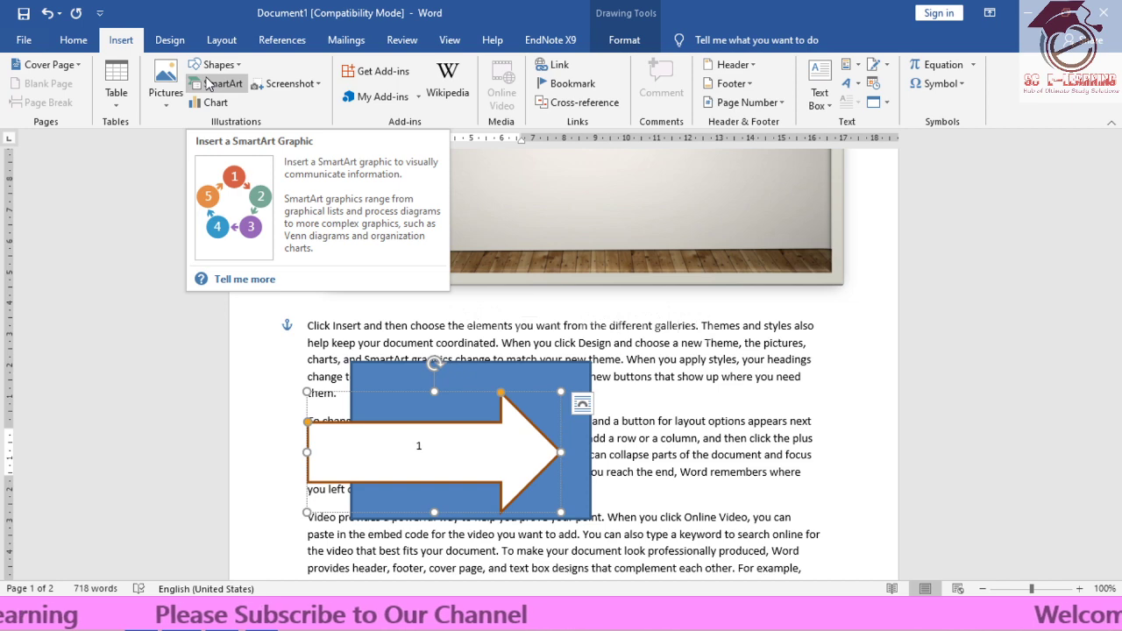
- Insert a Pie chart through the Insert Chart dialog
{"action": "left_click", "coordinate": [215, 104]}
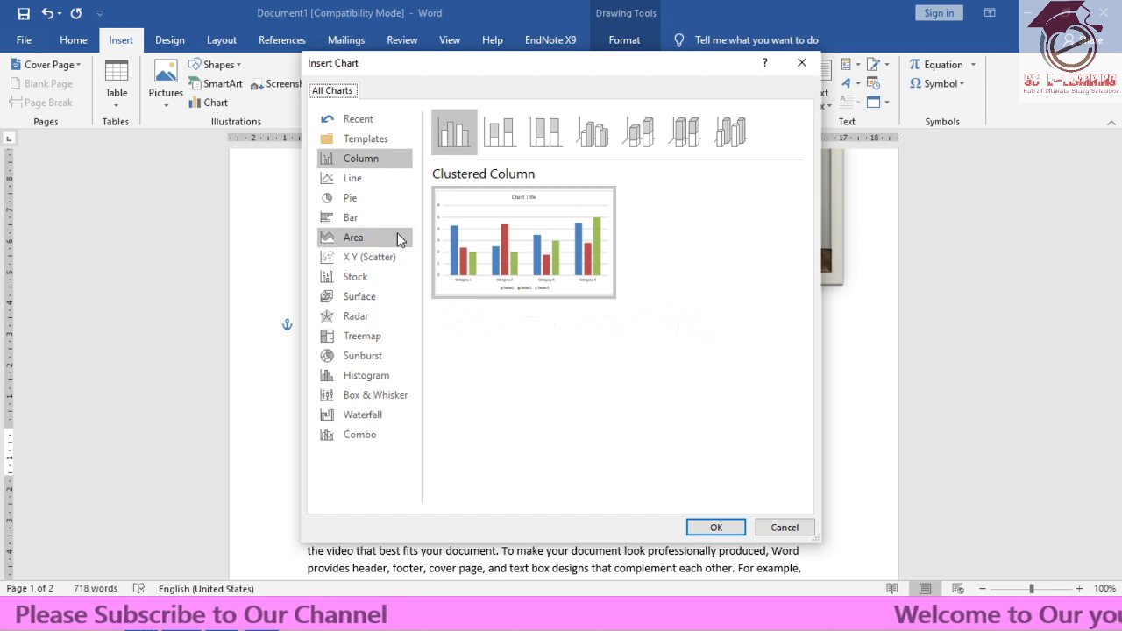
{"action": "left_click", "coordinate": [364, 202]}
{"action": "left_click", "coordinate": [716, 527]}
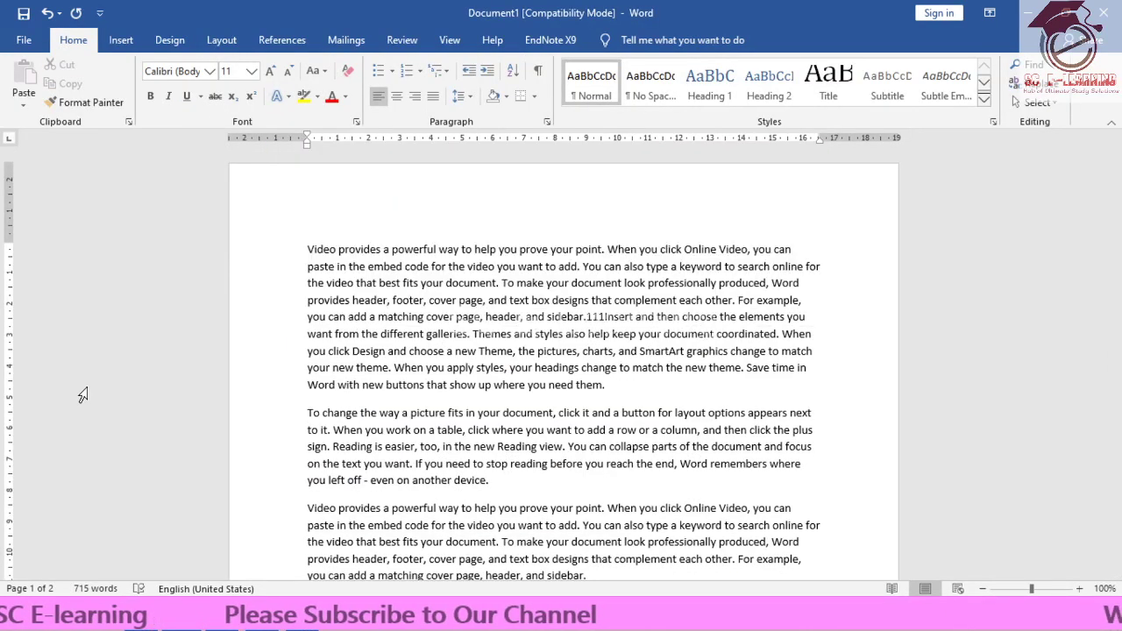
- Insert a Pie chart, producing the Sales chart with quarterly values 8.2, 3.2, 1.4, 1.2
{"action": "left_click", "coordinate": [121, 39]}
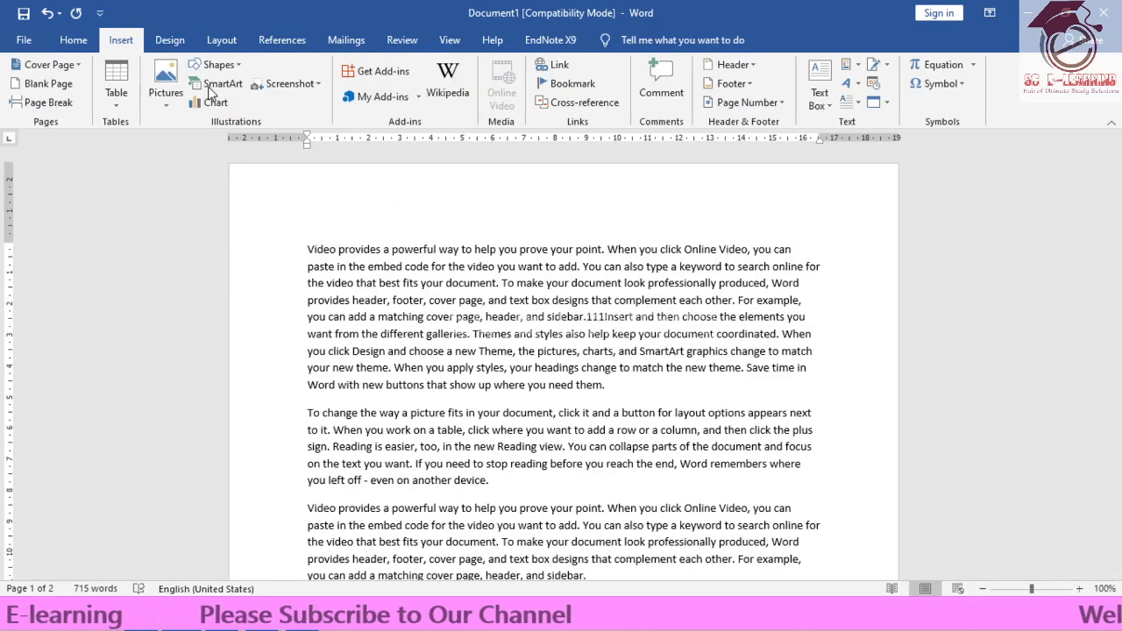
{"action": "left_click", "coordinate": [213, 102]}
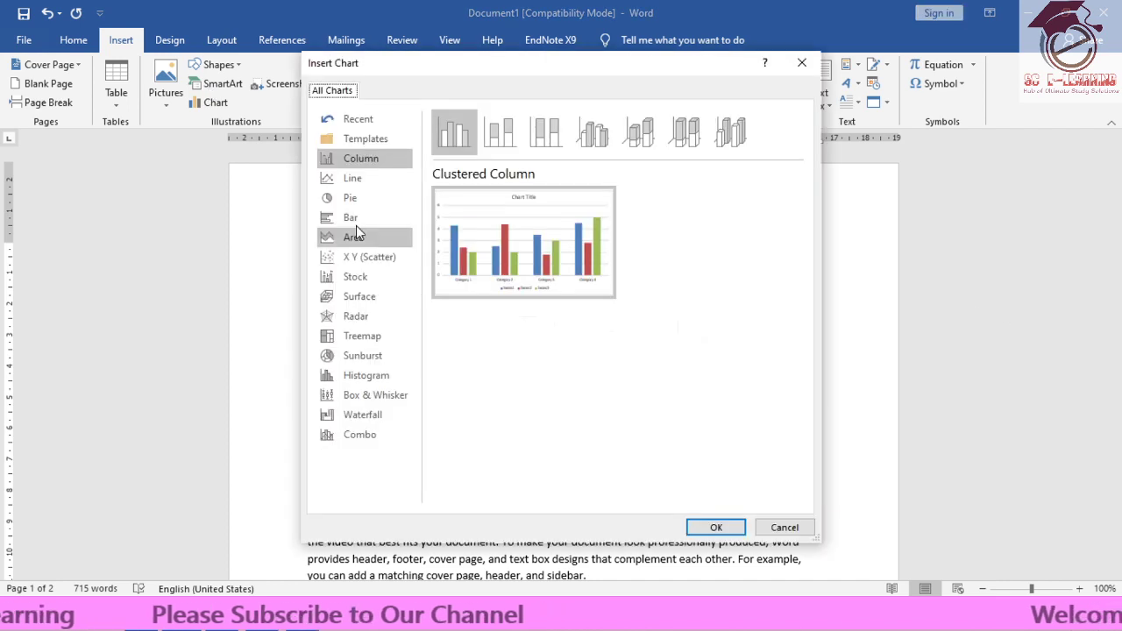
{"action": "left_click", "coordinate": [350, 198]}
{"action": "left_click", "coordinate": [712, 525]}
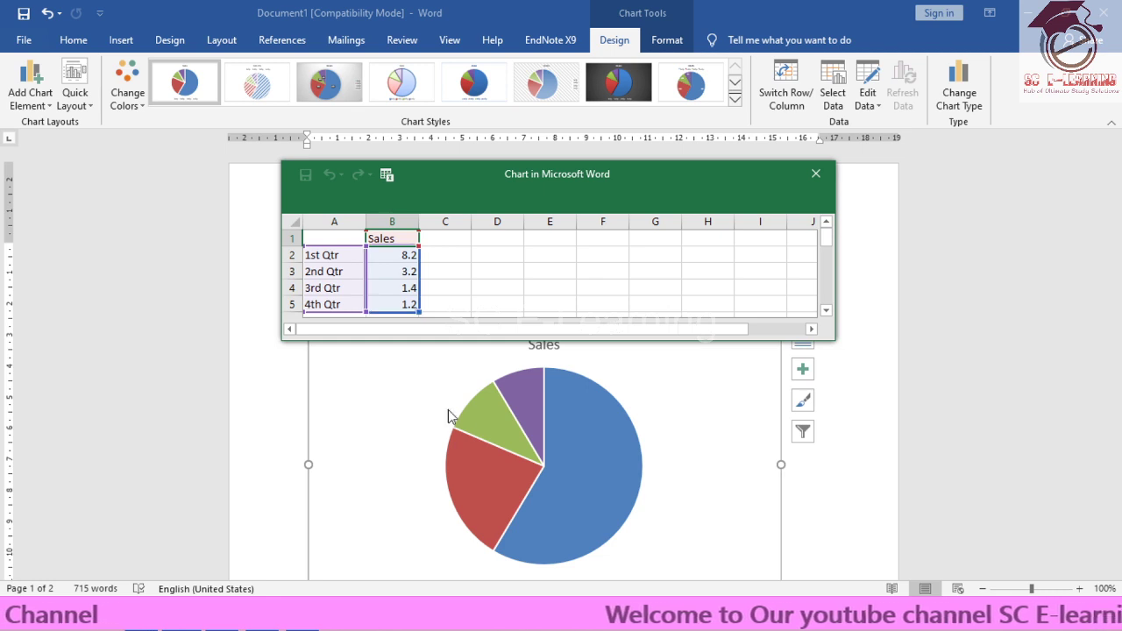
- Select then deselect the pie, and close the 'Chart in Microsoft Word' data window
{"action": "left_click", "coordinate": [551, 436]}
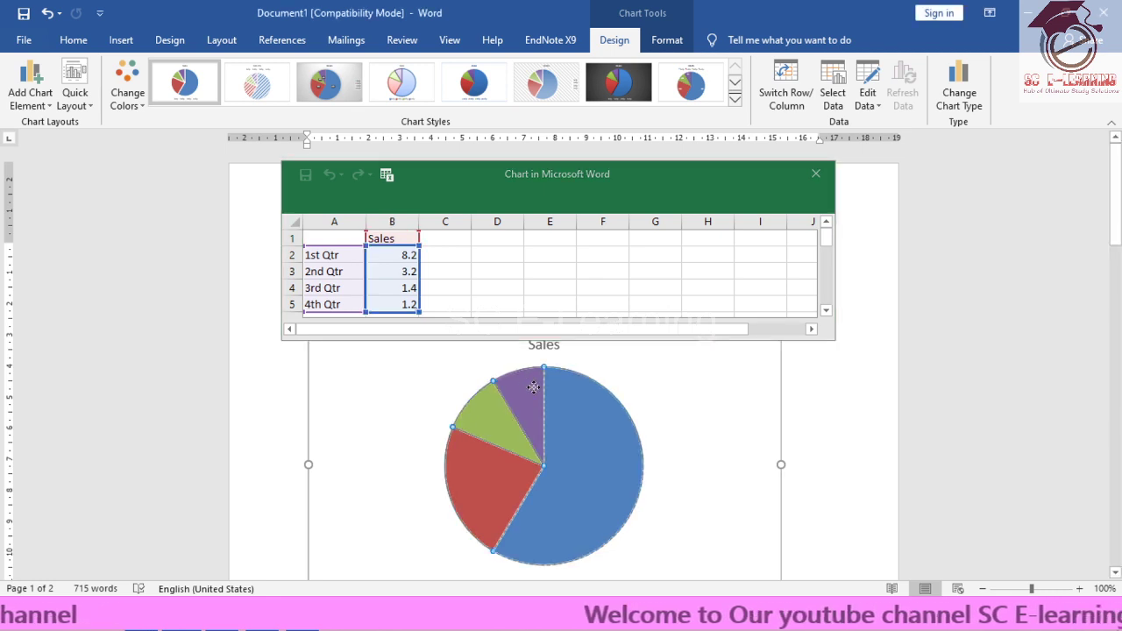
{"action": "left_click", "coordinate": [660, 396]}
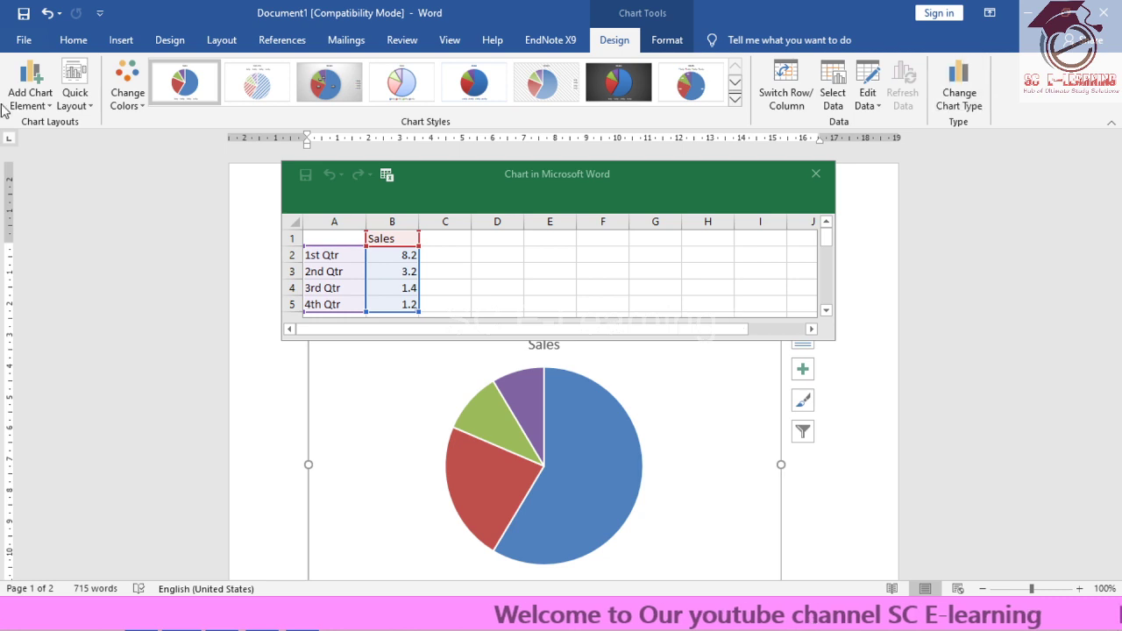
{"action": "left_click", "coordinate": [816, 174]}
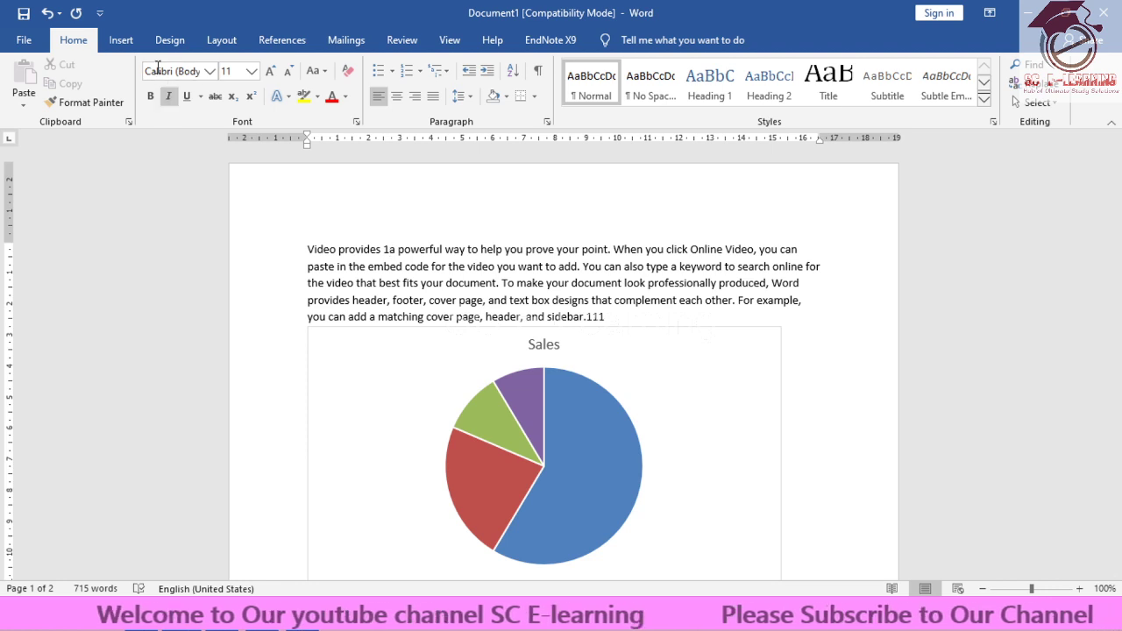
- Start drawing a custom text box from the Insert tab's Text Box gallery
{"action": "left_click", "coordinate": [123, 41]}
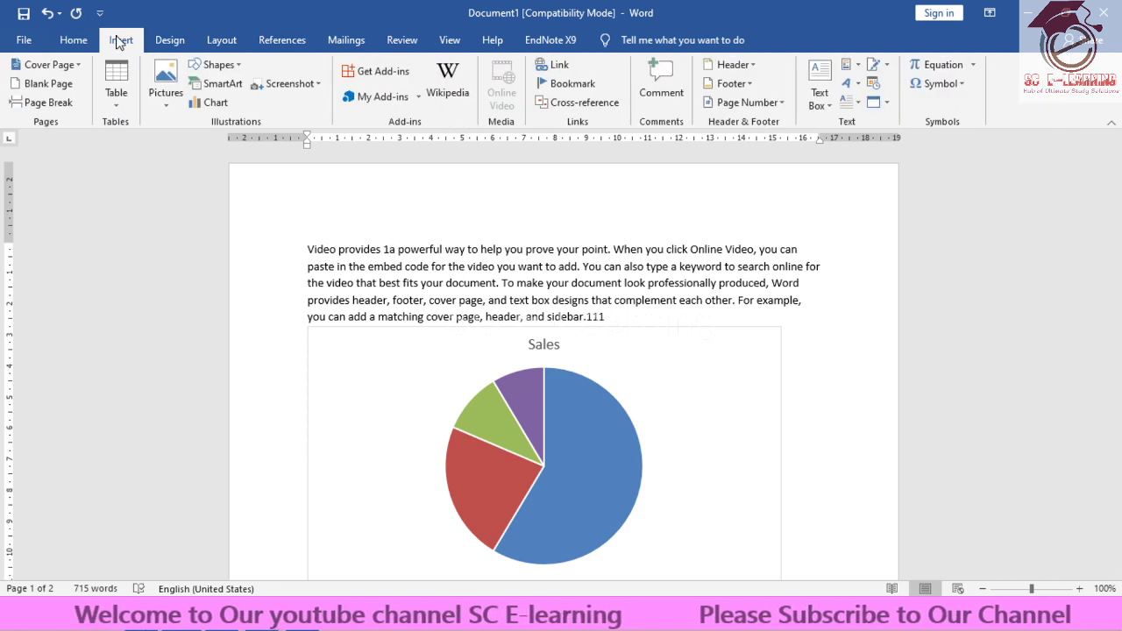
{"action": "left_click", "coordinate": [819, 77]}
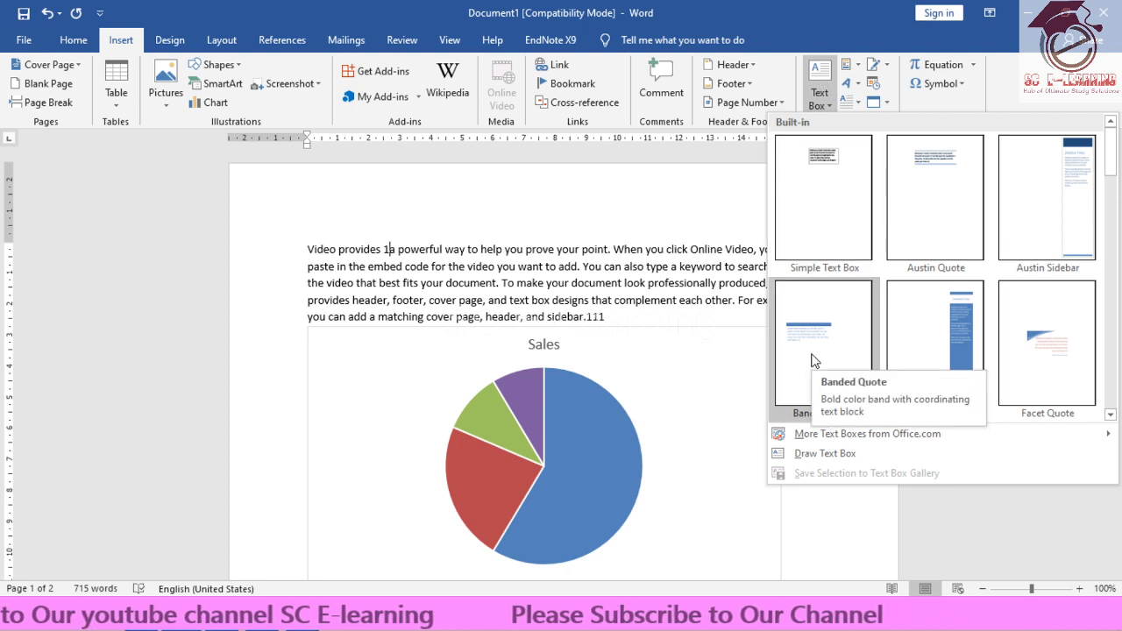
{"action": "left_click", "coordinate": [841, 452]}
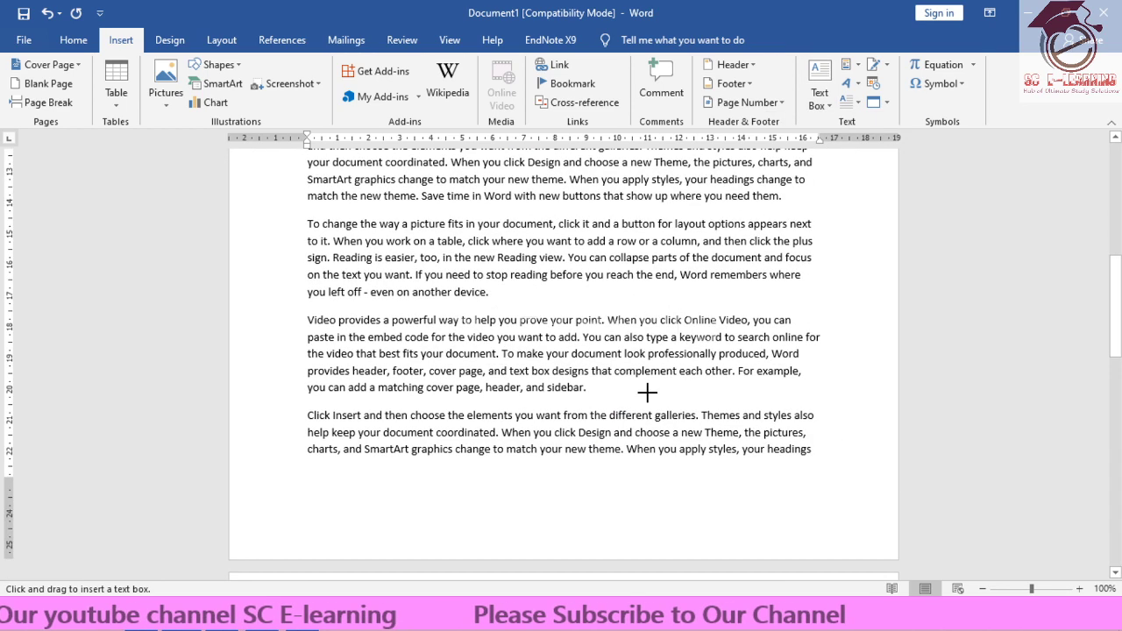
- Draw a text box over the middle paragraphs and type 'Sc e learning', correcting the typos
{"action": "left_click_drag", "start_coordinate": [363, 263], "coordinate": [754, 392]}
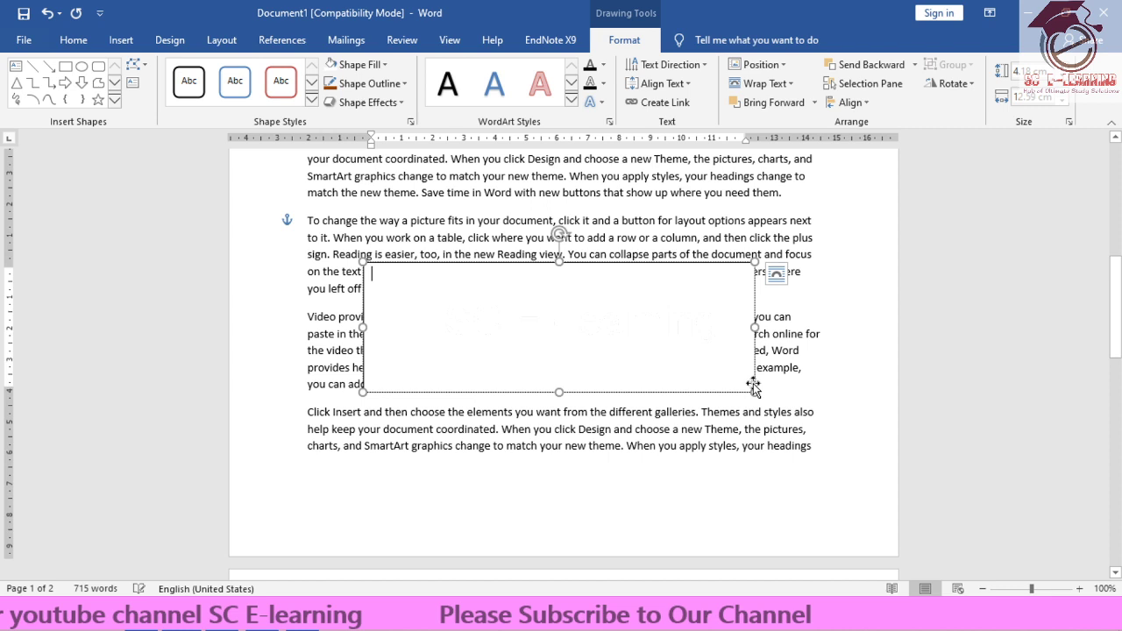
{"action": "type", "text": "Sc el"}
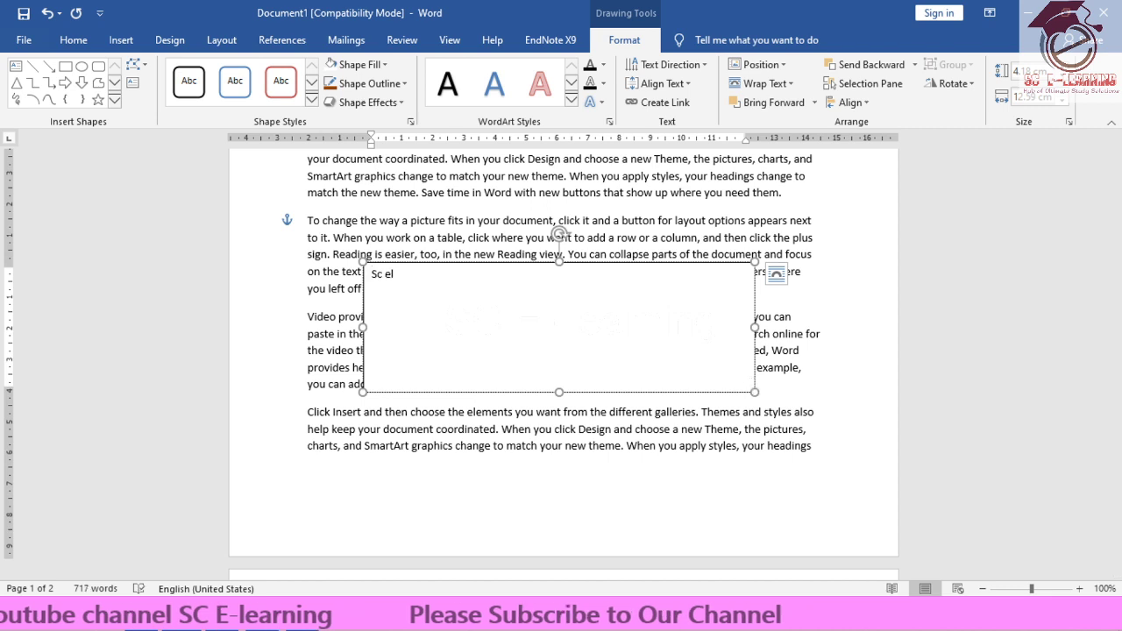
{"action": "type", "text": "earing"}
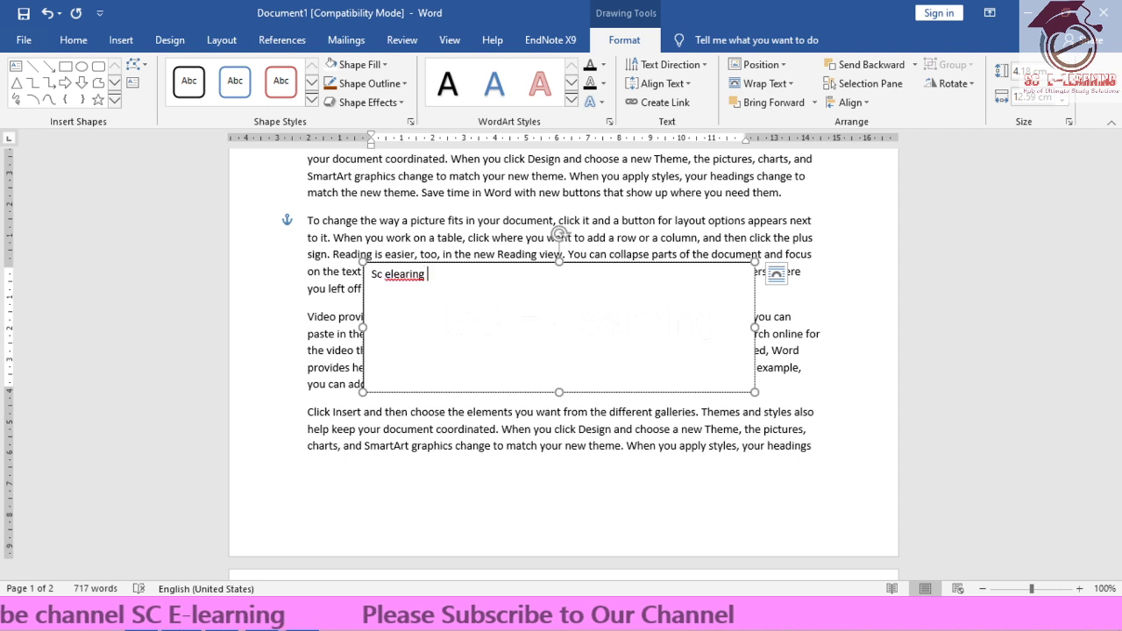
{"action": "left_click", "coordinate": [390, 275]}
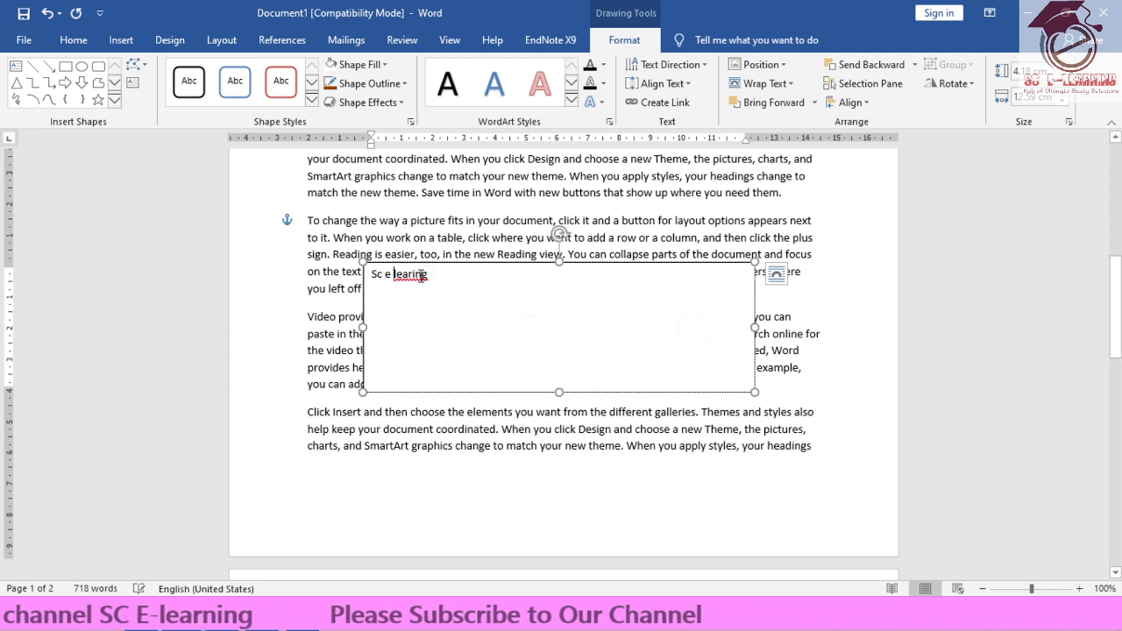
{"action": "key", "text": "Right"}
{"action": "key", "text": "Right"}
{"action": "key", "text": "Right"}
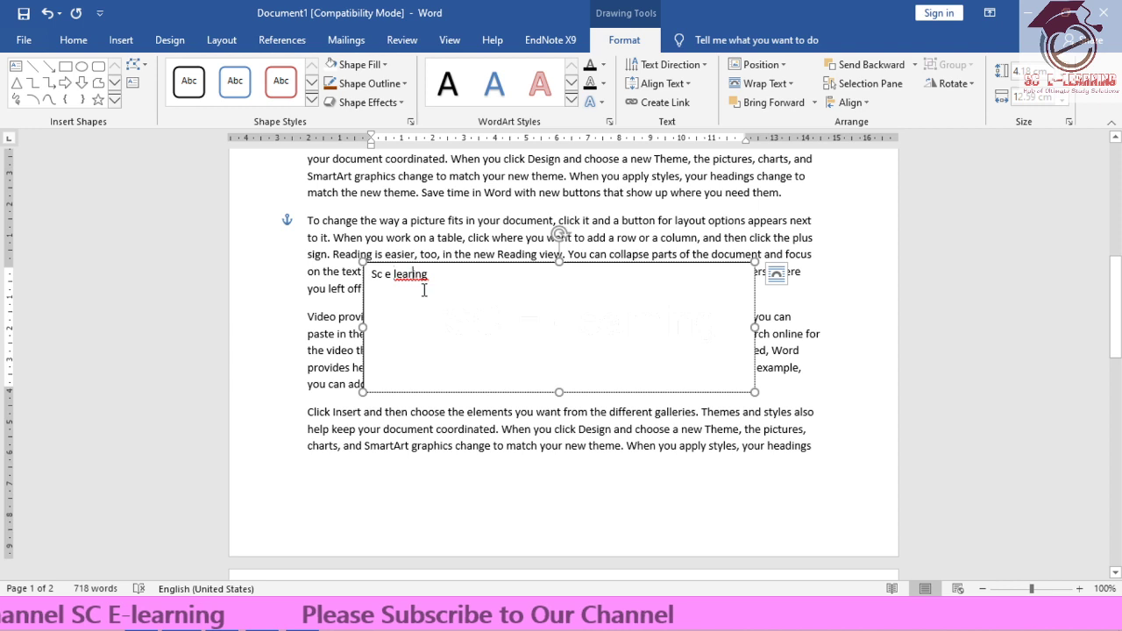
{"action": "type", "text": "n"}
{"action": "left_click", "coordinate": [458, 283]}
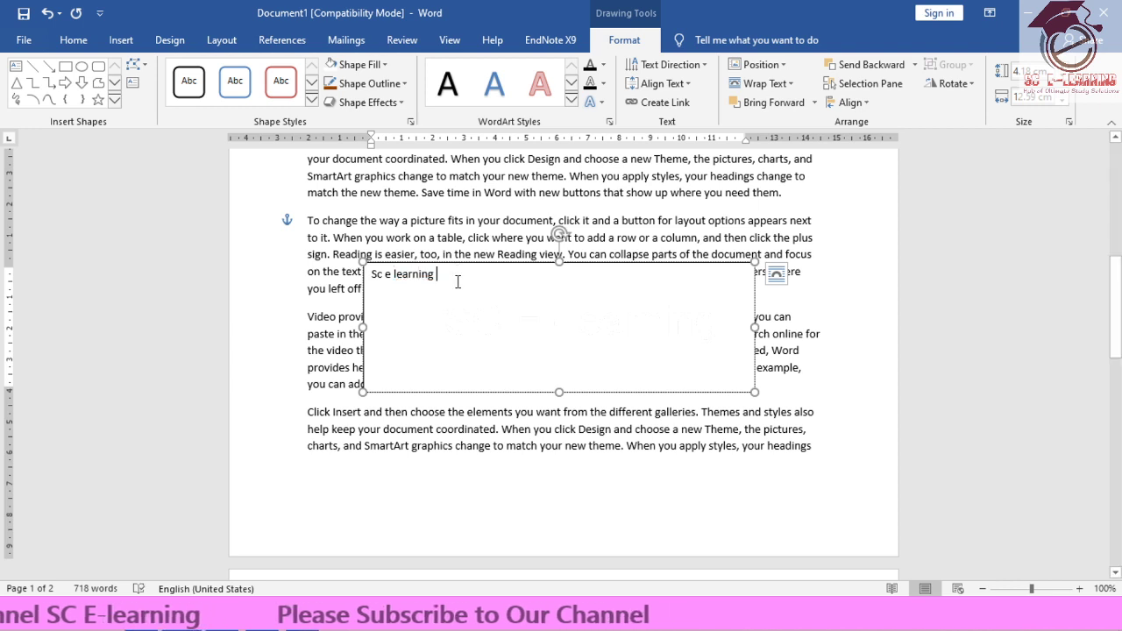
- Enlarge the 'Sc e learning' text to 18 pt and then one size larger
{"action": "left_click_drag", "start_coordinate": [371, 275], "coordinate": [383, 274]}
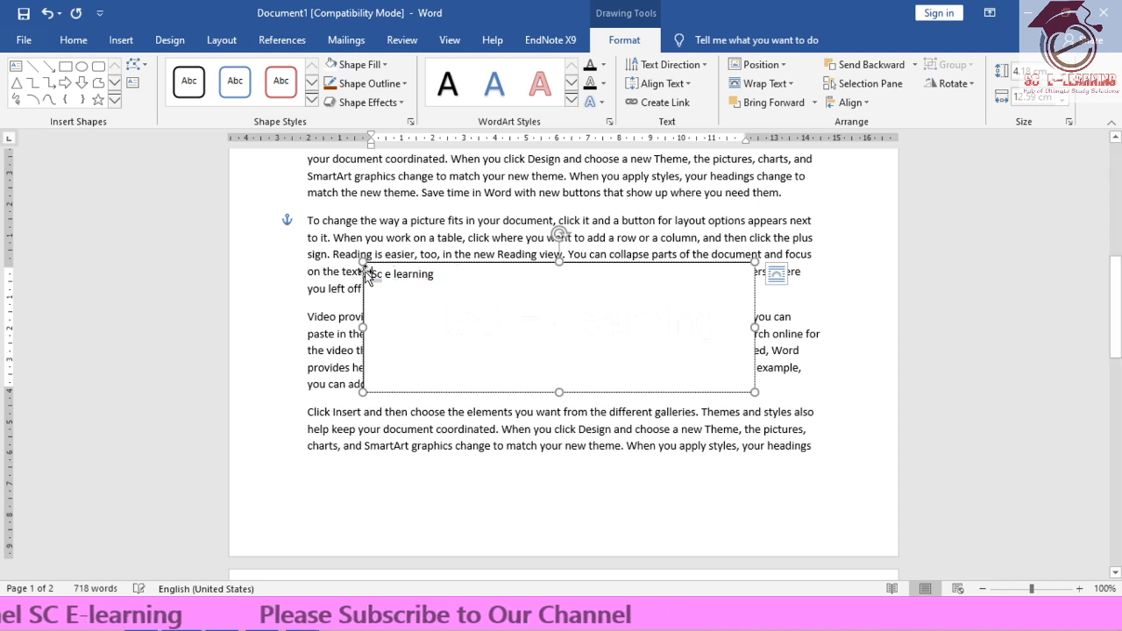
{"action": "left_click", "coordinate": [74, 41]}
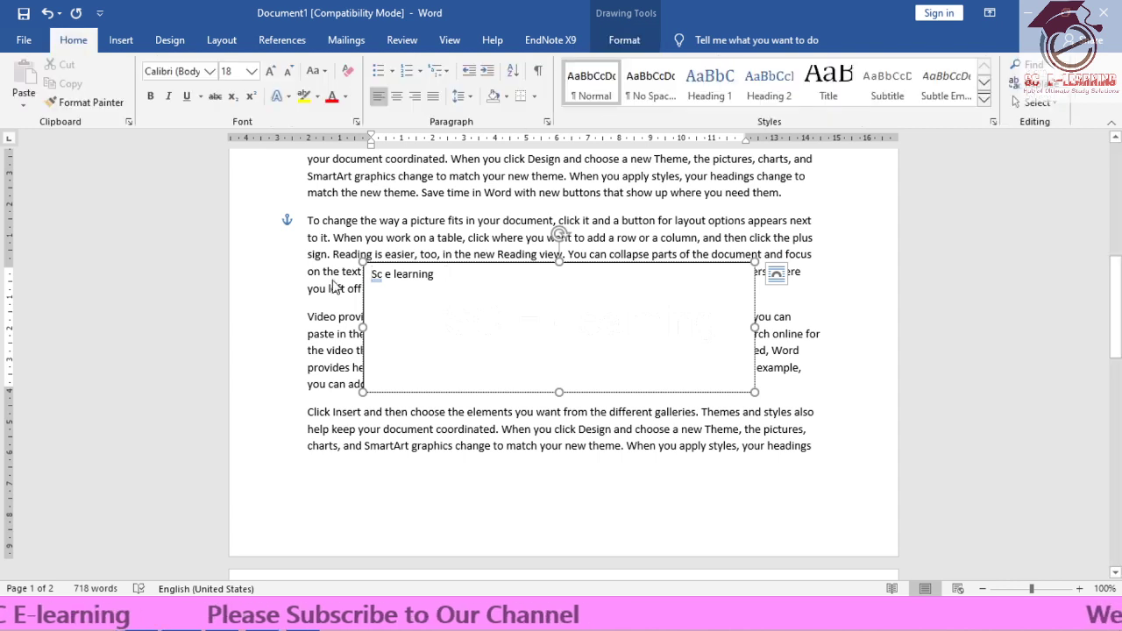
{"action": "left_click_drag", "start_coordinate": [436, 275], "coordinate": [388, 277]}
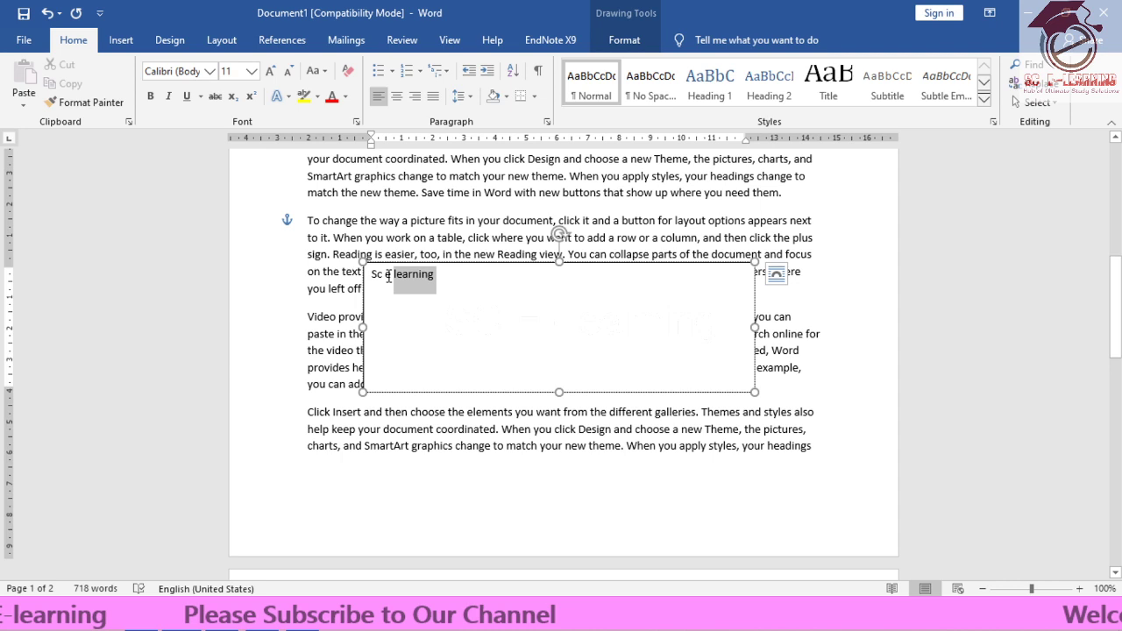
{"action": "left_click", "coordinate": [271, 72]}
{"action": "left_click", "coordinate": [270, 74]}
{"action": "left_click", "coordinate": [515, 313]}
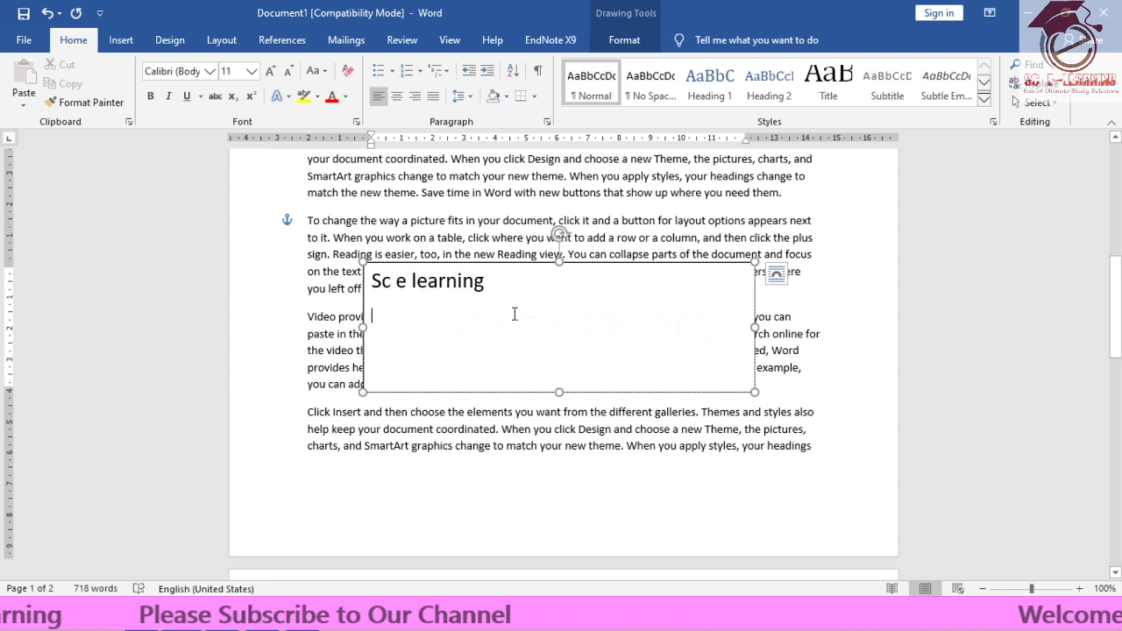
{"action": "left_click", "coordinate": [624, 39]}
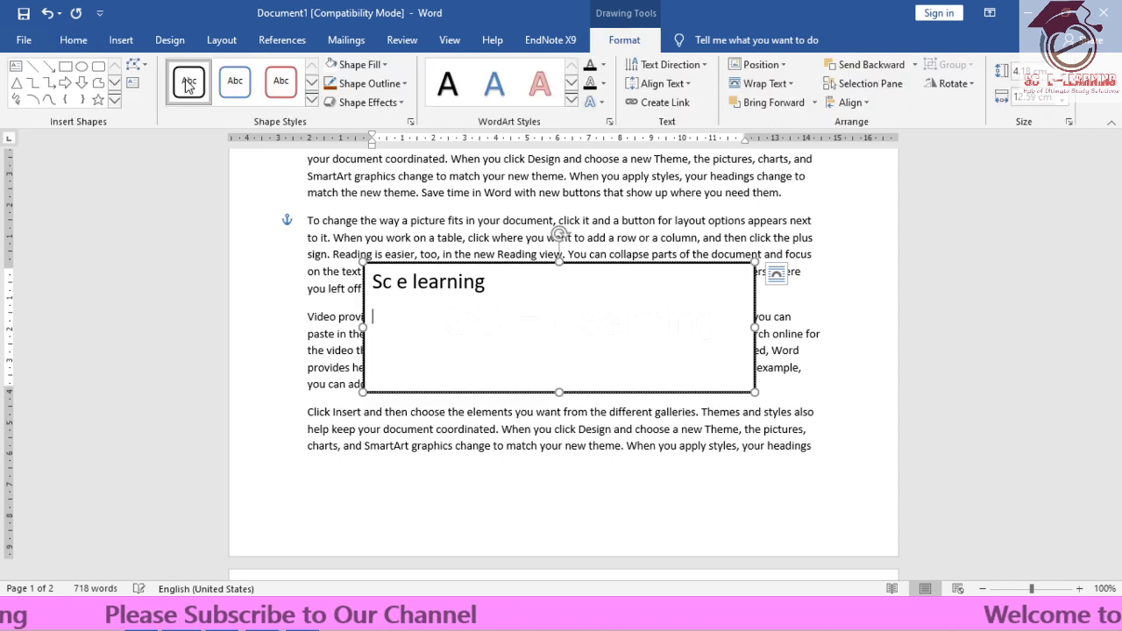
- Give the text box the red-outline shape style and a light fill, and nudge it up slightly
{"action": "left_click", "coordinate": [280, 80]}
{"action": "left_click", "coordinate": [360, 64]}
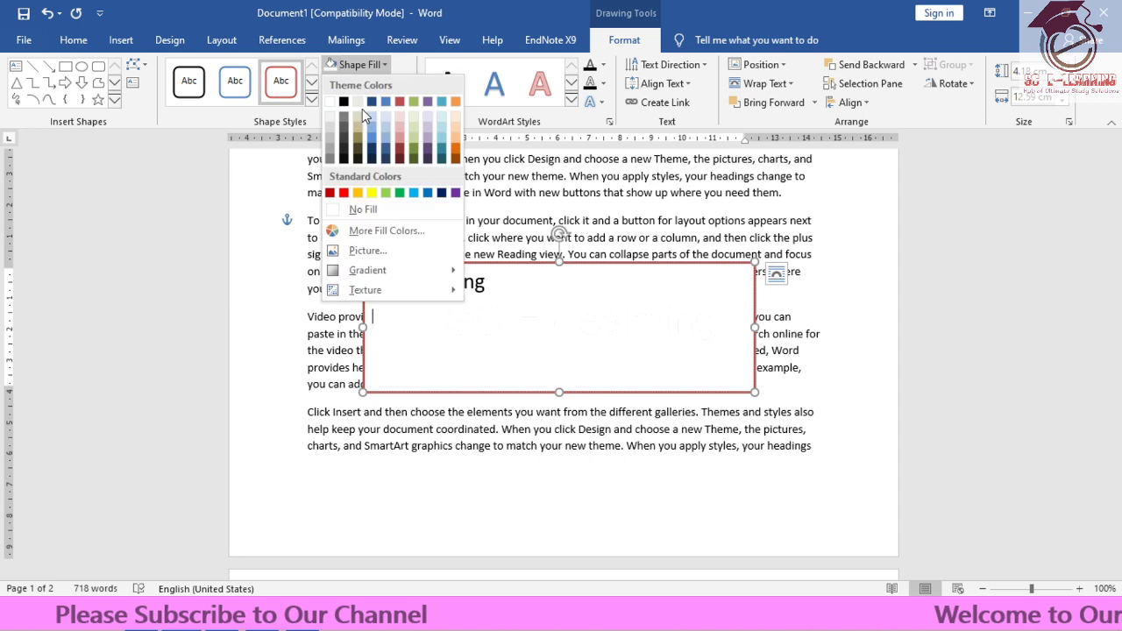
{"action": "left_click", "coordinate": [362, 109]}
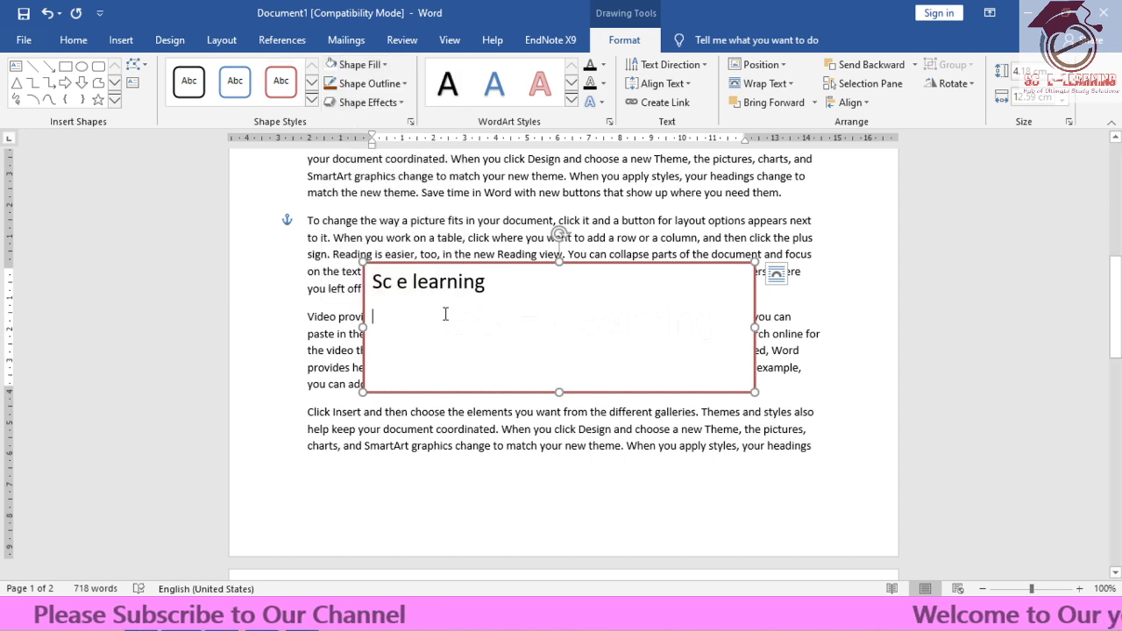
{"action": "left_click_drag", "start_coordinate": [450, 265], "coordinate": [452, 255]}
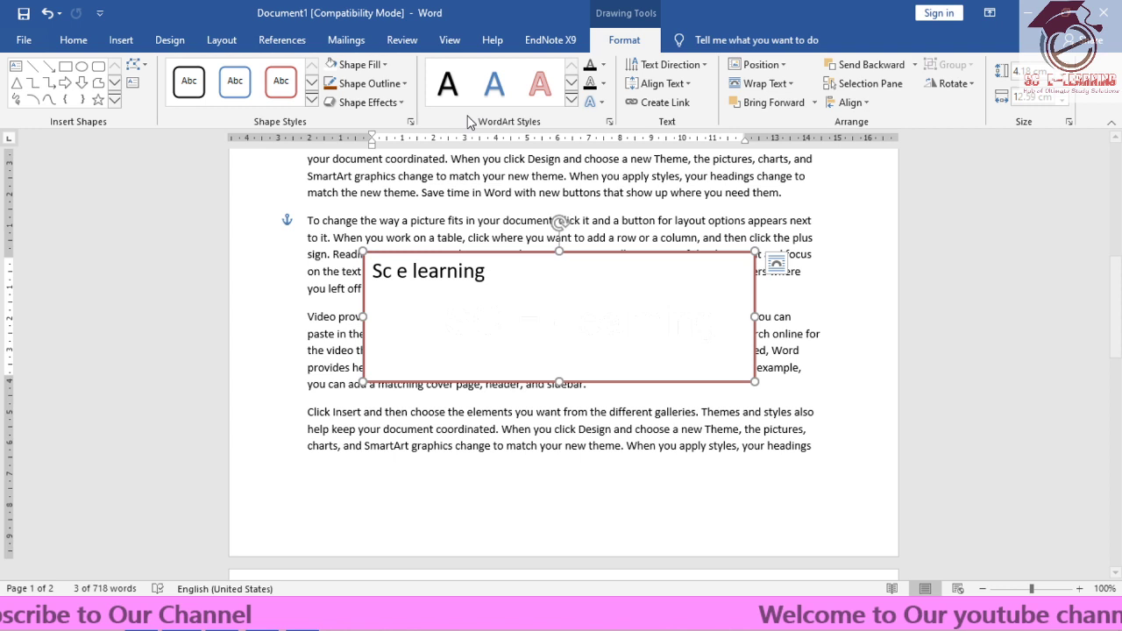
- Apply the light blue reflected WordArt style to the 'Sc e learning' text
{"action": "left_click", "coordinate": [568, 102]}
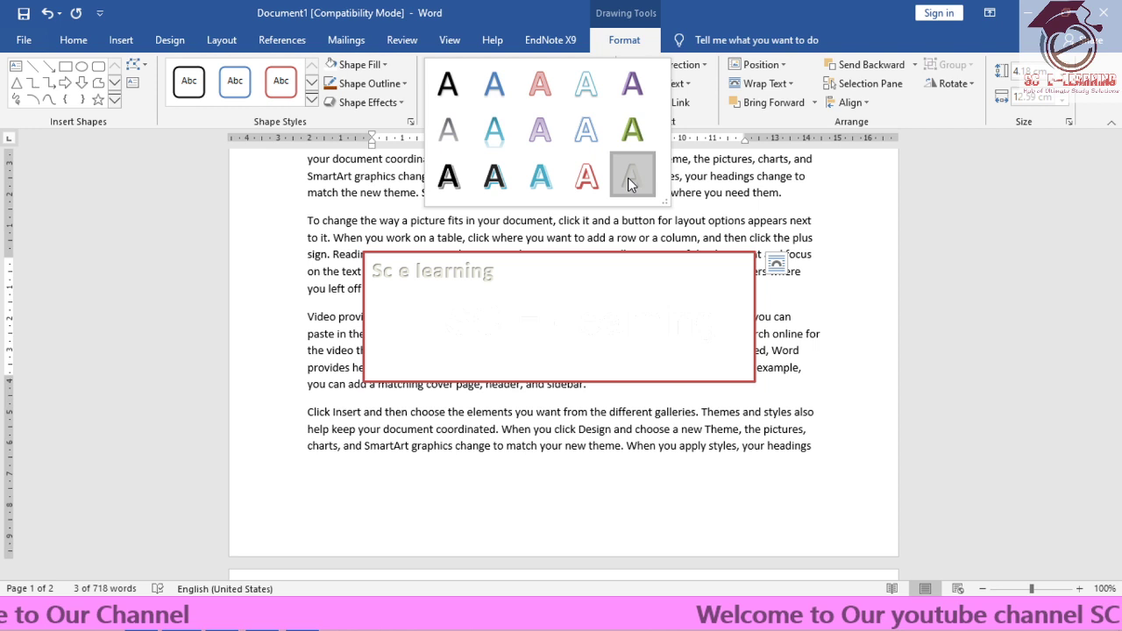
{"action": "left_click", "coordinate": [494, 129]}
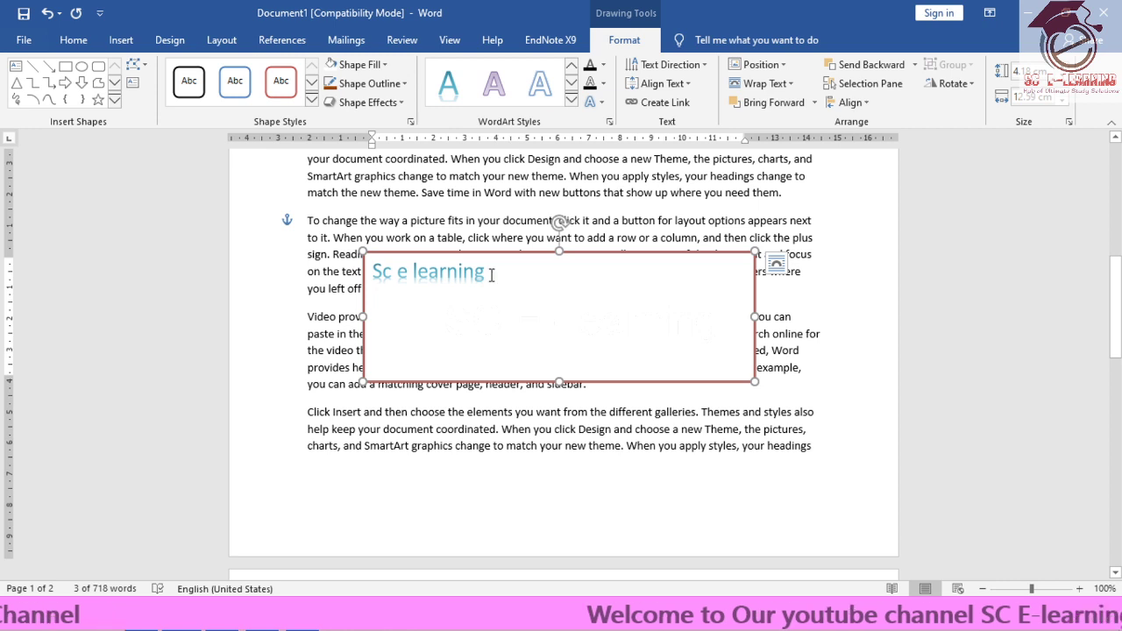
{"action": "left_click", "coordinate": [453, 304]}
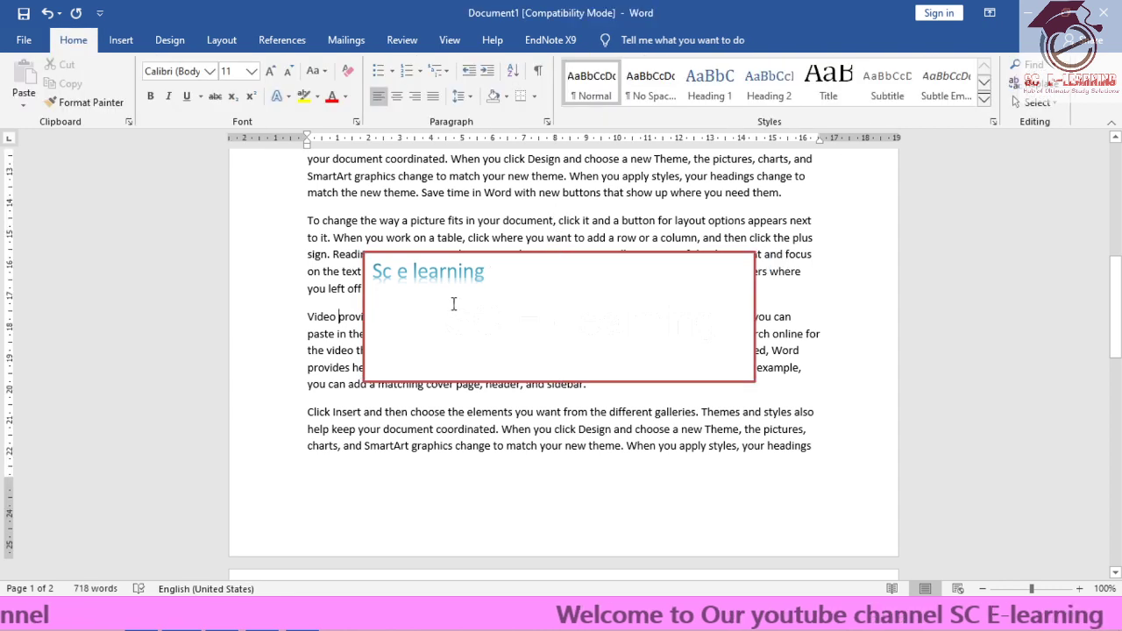
- Insert the Organization Chart layout from the SmartArt Hierarchy category
{"action": "left_click", "coordinate": [119, 41]}
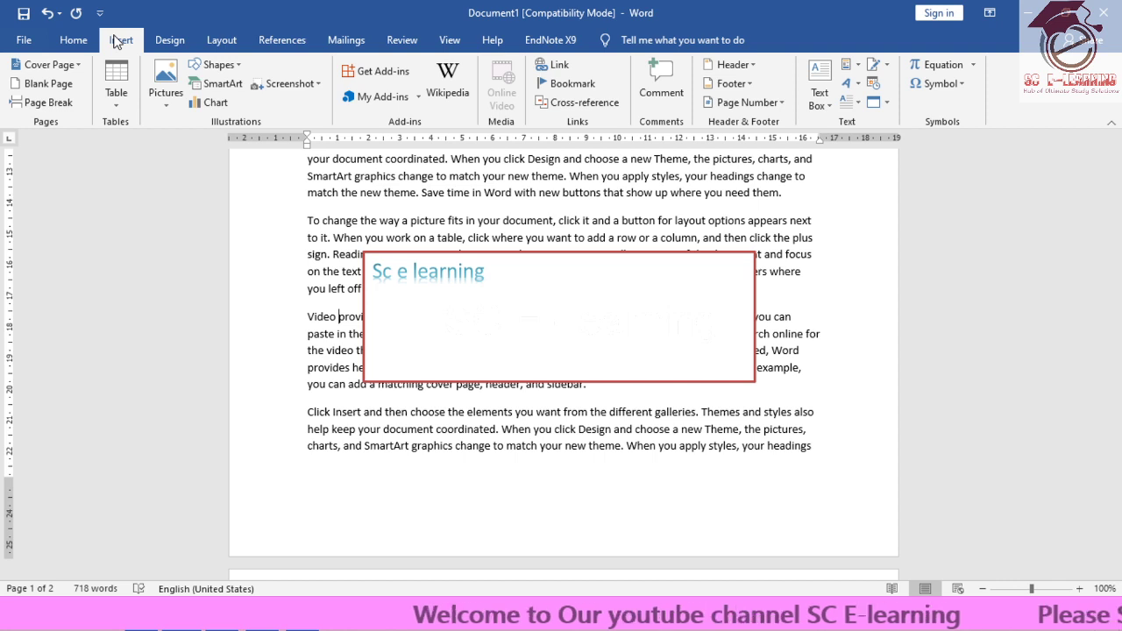
{"action": "left_click", "coordinate": [238, 83]}
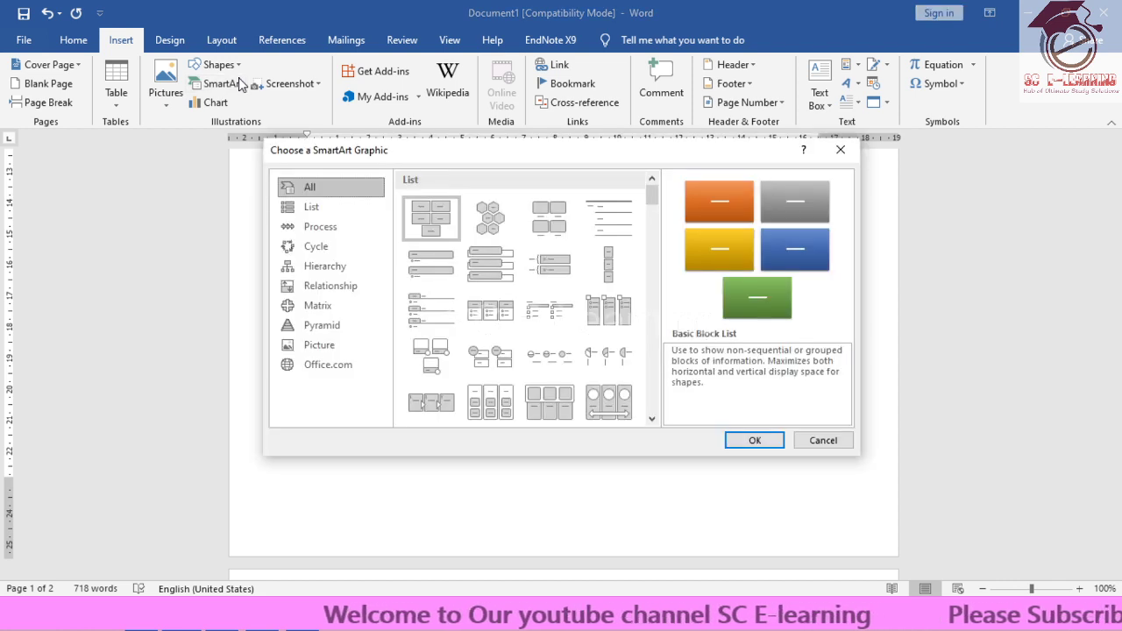
{"action": "left_click", "coordinate": [311, 209]}
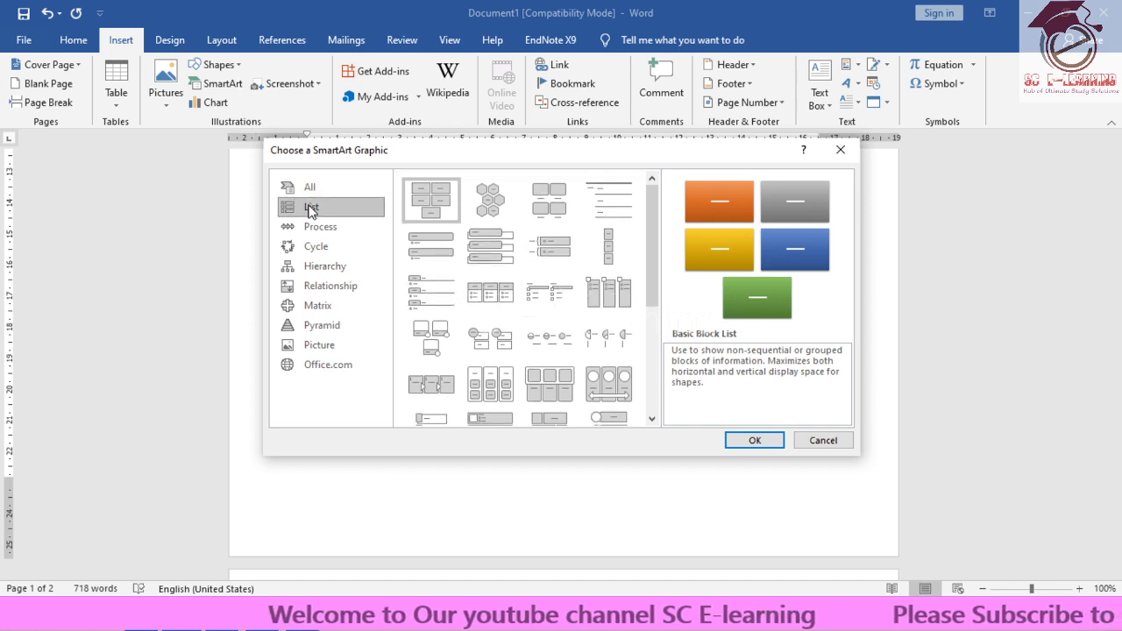
{"action": "left_click", "coordinate": [344, 267]}
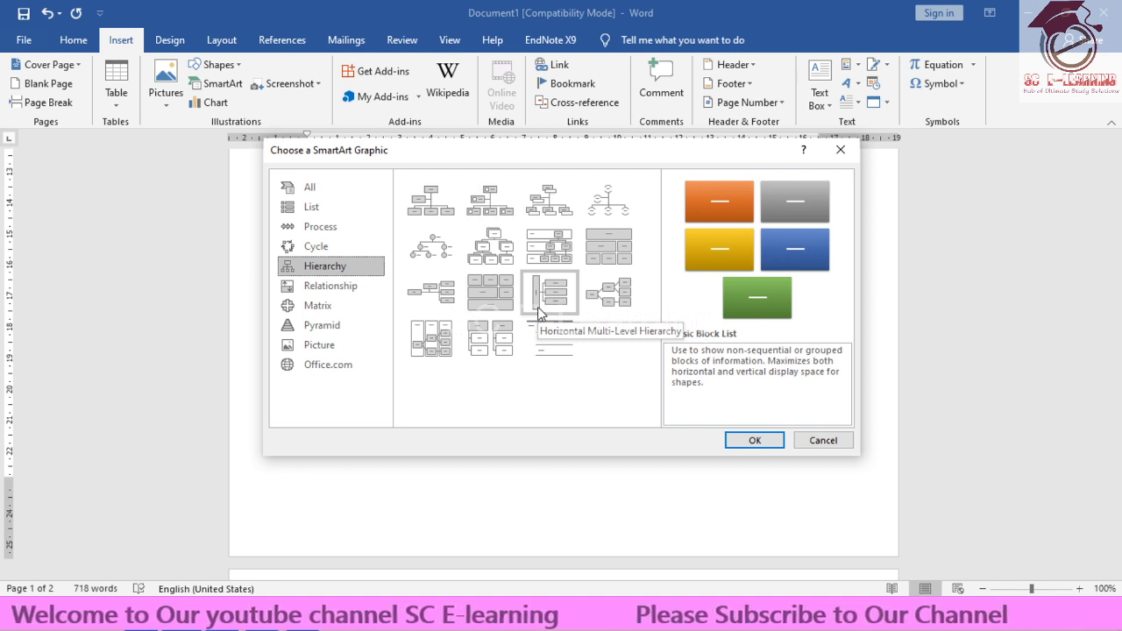
{"action": "left_click", "coordinate": [441, 218]}
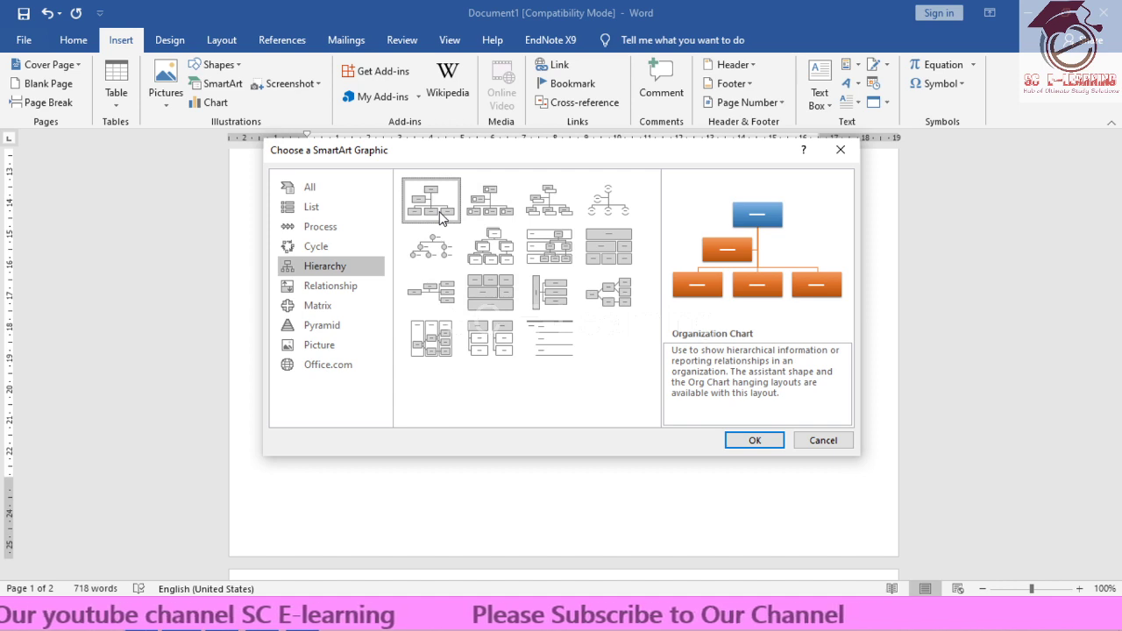
{"action": "left_click", "coordinate": [742, 440]}
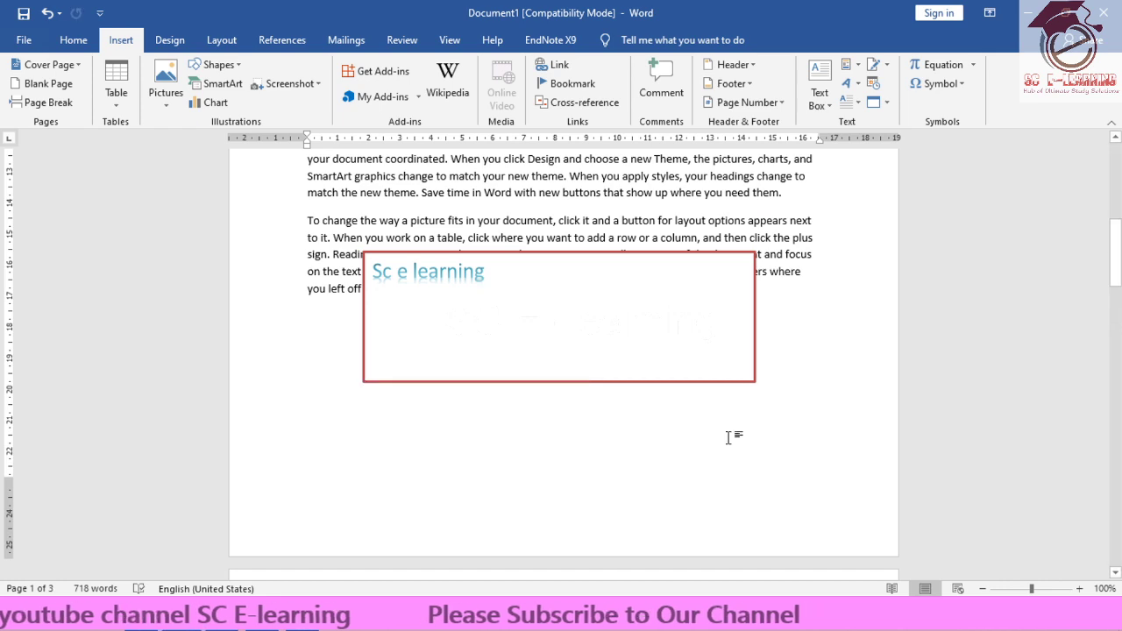